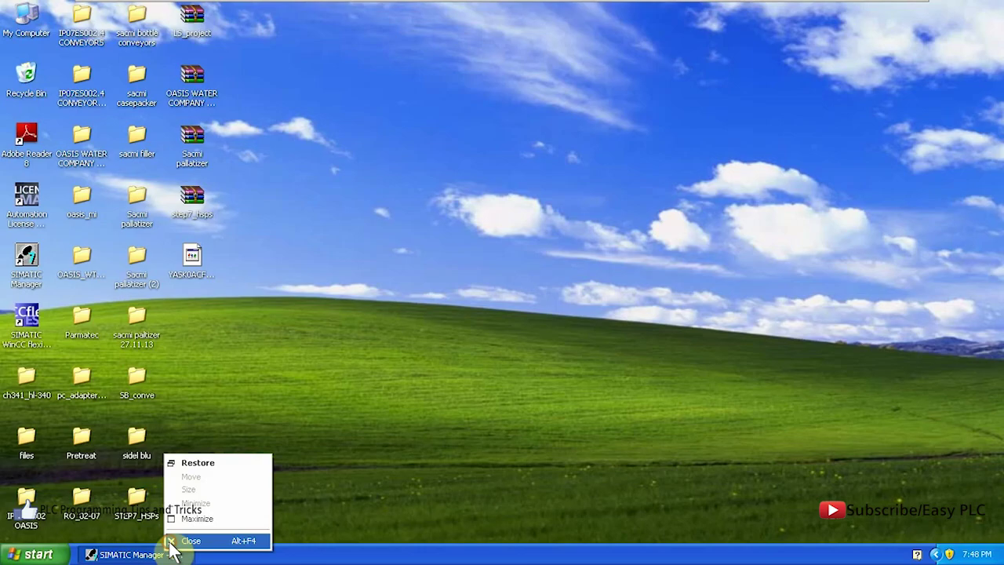
# Close the running SIMATIC Manager session from the taskbar and bring up the Windows Start menu
pyautogui.click(174, 542)
pyautogui.click(43, 554)
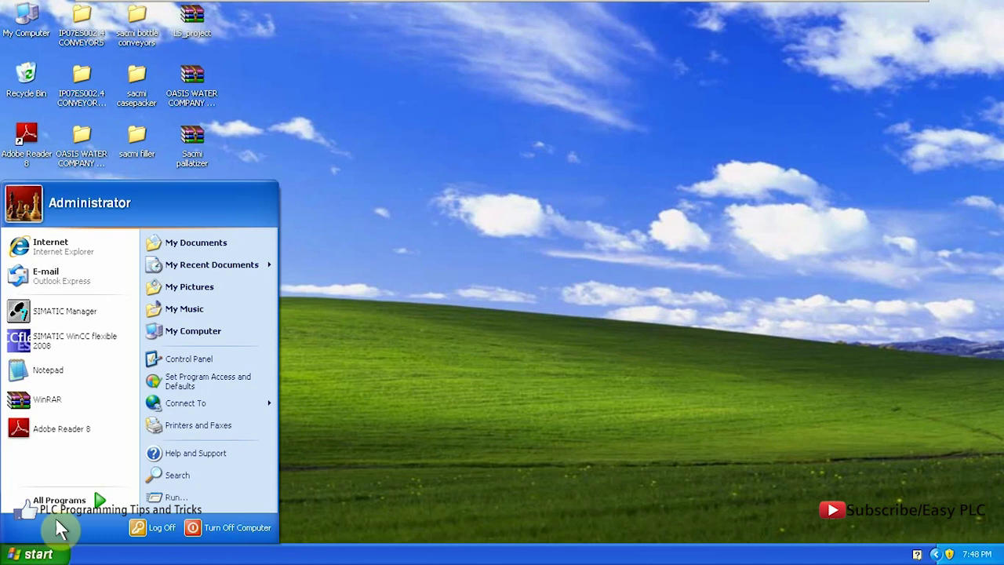
# Launch SIMATIC Manager and close the open EFEF4 project
pyautogui.click(114, 311)
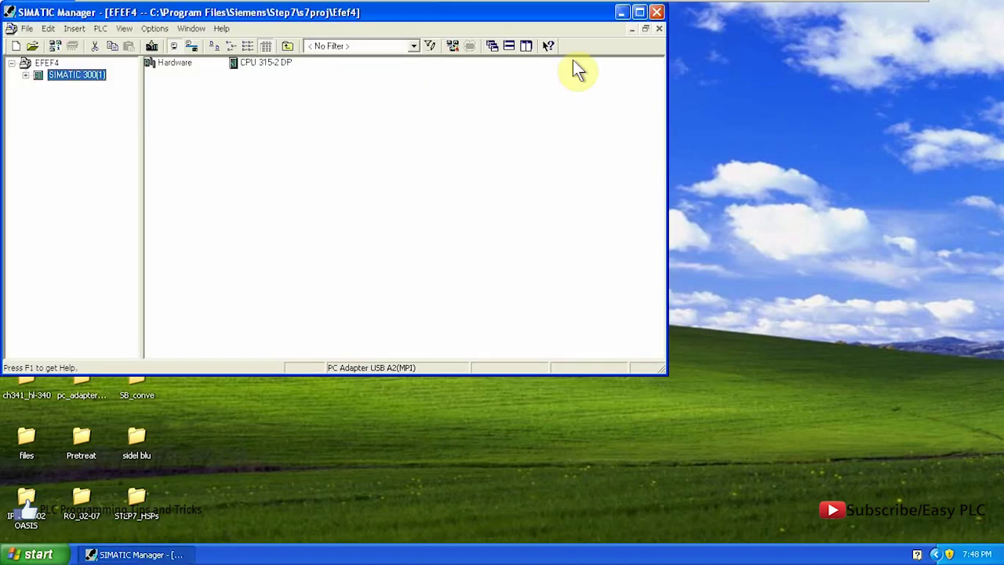
pyautogui.click(11, 25)
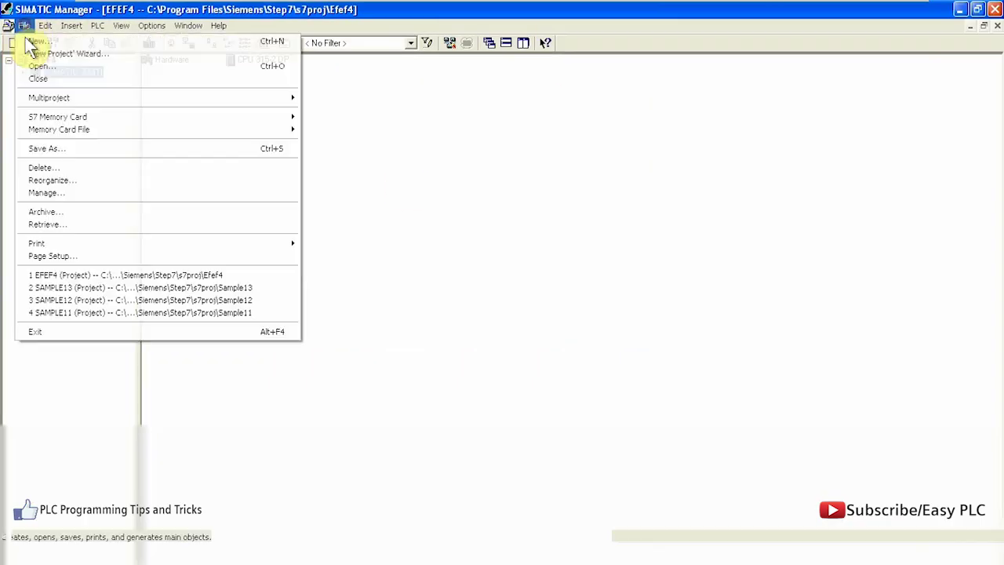
pyautogui.click(27, 79)
# Create a new project named 'ET200' and maximise its window
pyautogui.click(11, 26)
pyautogui.click(19, 41)
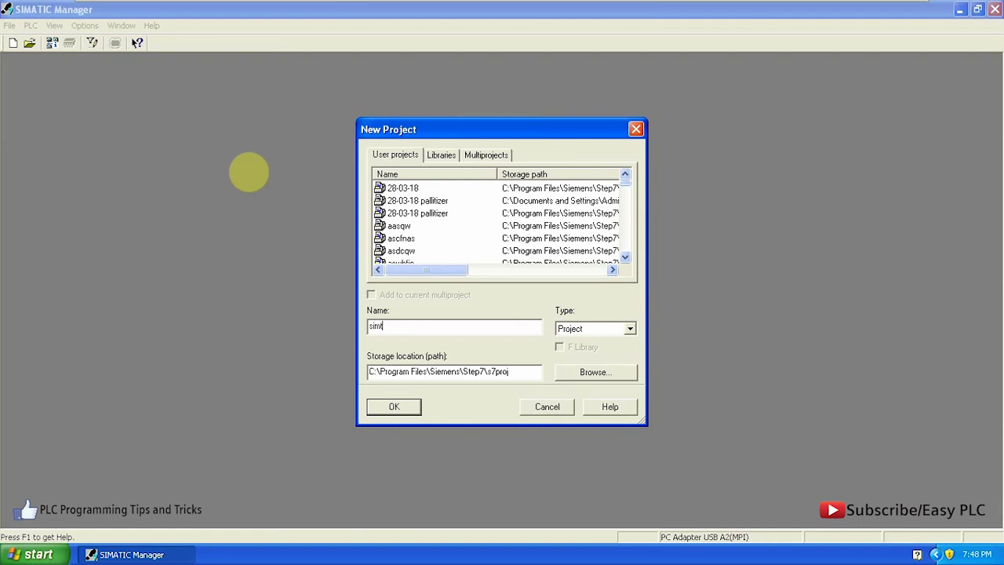
pyautogui.press('BackSpace')
pyautogui.press('BackSpace')
pyautogui.press('BackSpace')
pyautogui.press('BackSpace')
pyautogui.press('BackSpace')
pyautogui.press('BackSpace')
pyautogui.press('BackSpace')
pyautogui.press('BackSpace')
pyautogui.write('ET200')
pyautogui.click(385, 405)
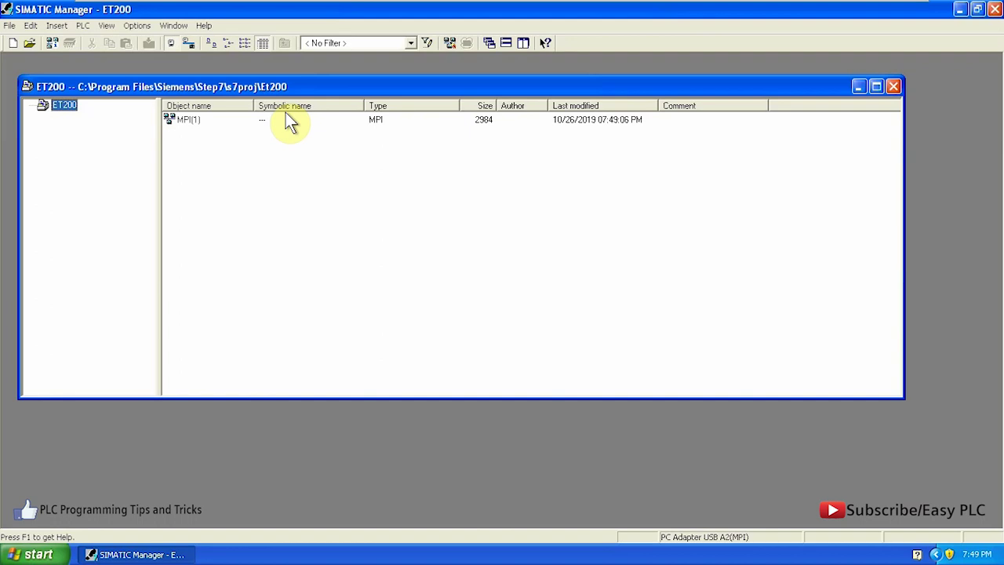
pyautogui.doubleClick(277, 88)
pyautogui.click(97, 25)
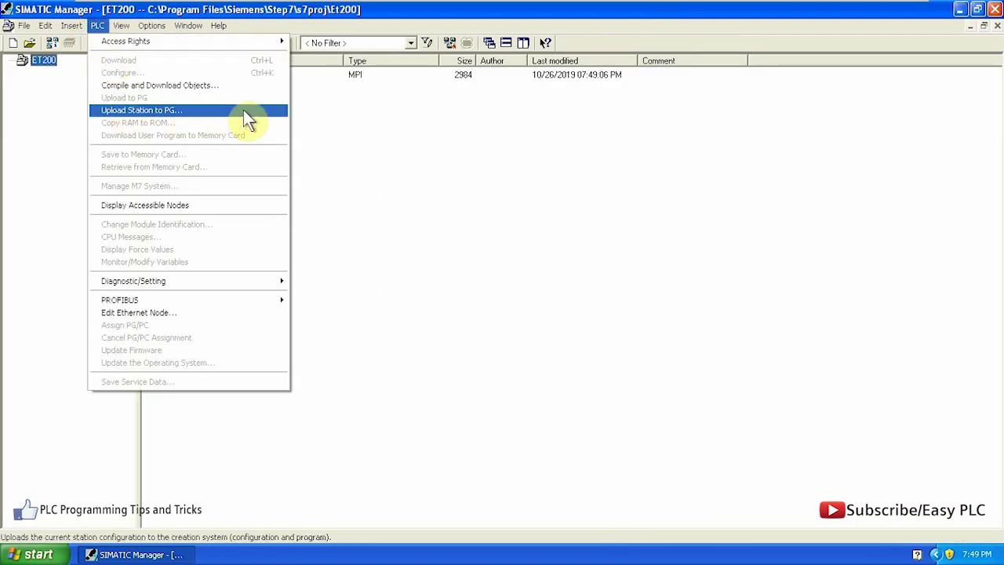
# Upload the CPU 315 station at MPI address 2 into ET200 and open SIMATIC 300(1)
pyautogui.click(261, 110)
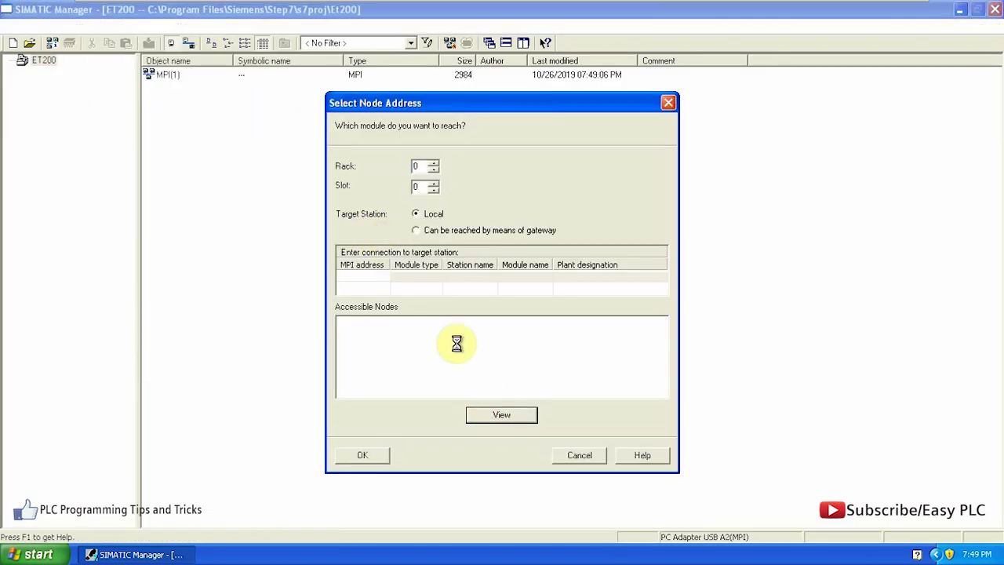
pyautogui.click(461, 324)
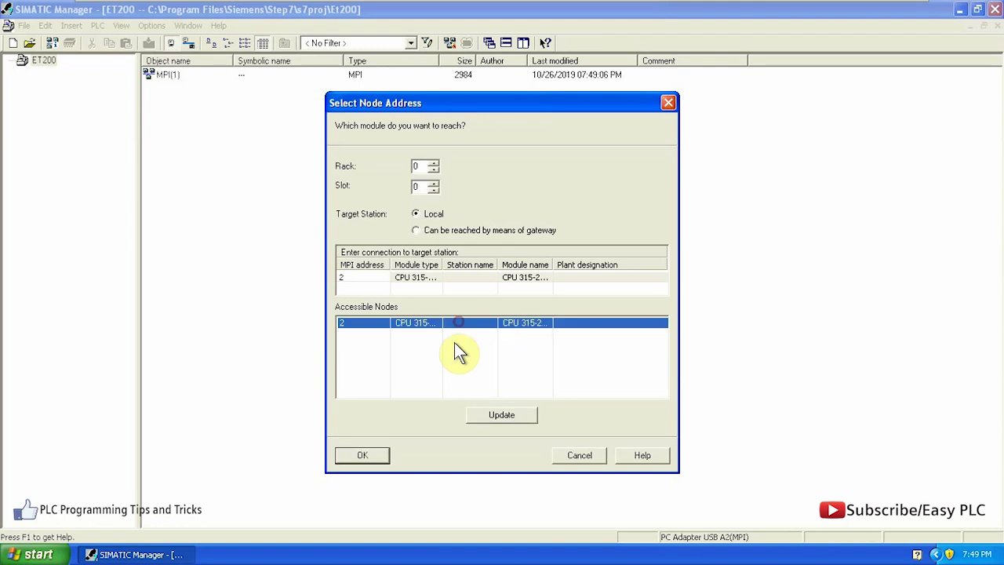
pyautogui.click(376, 453)
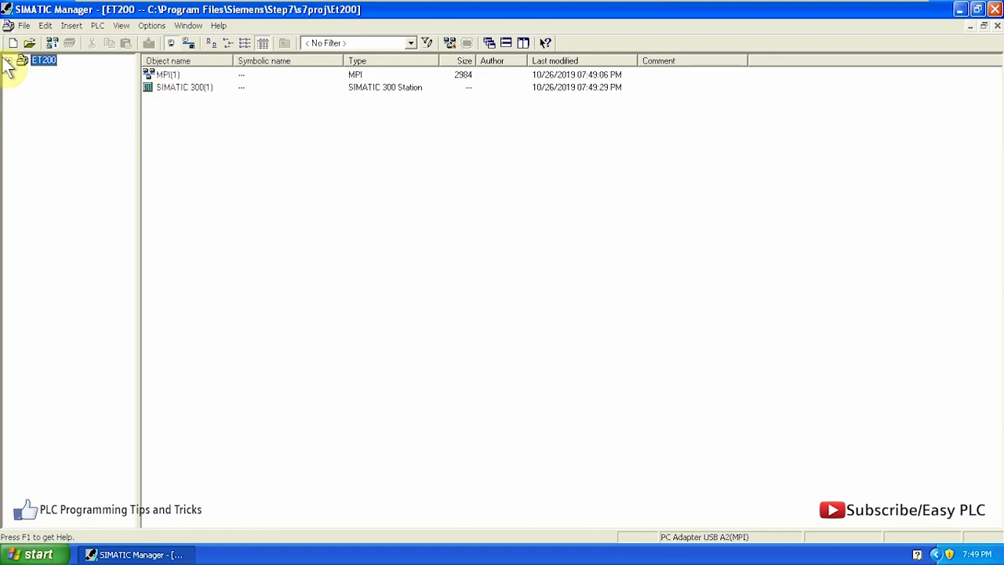
pyautogui.doubleClick(155, 90)
pyautogui.click(225, 78)
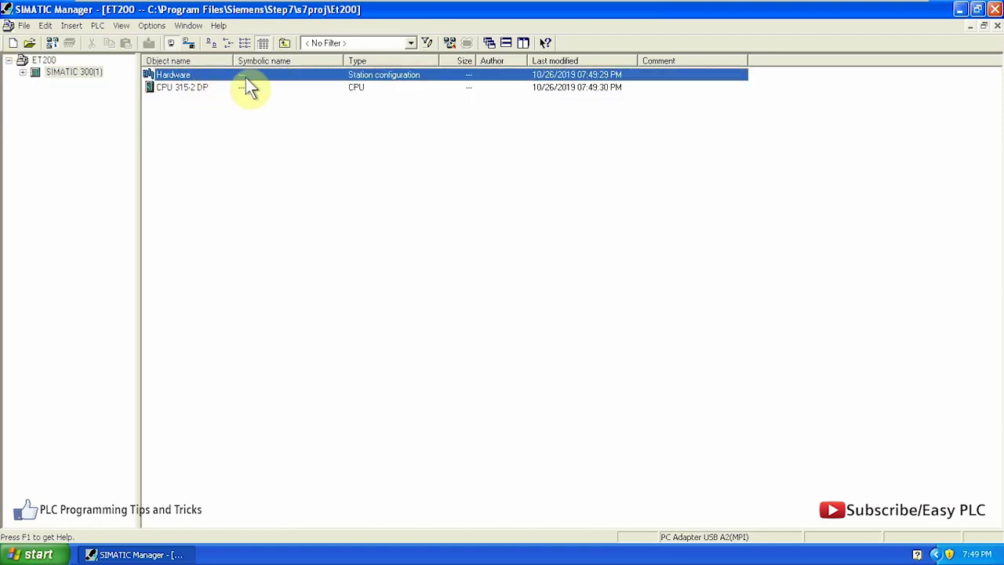
# Open the SIMATIC 300(1) Hardware in HW Config and enlarge the UR rack to slots 1–11
pyautogui.doubleClick(245, 78)
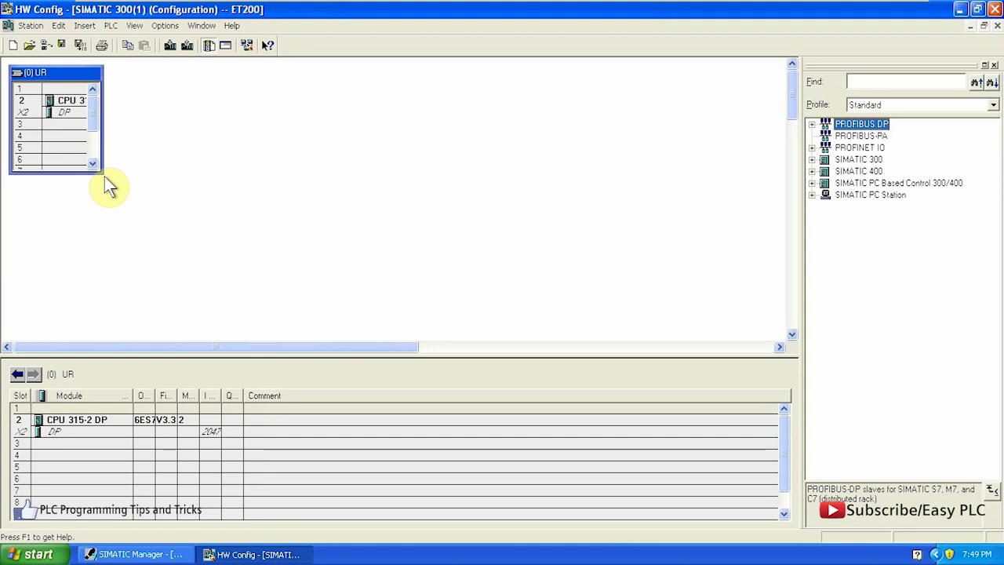
pyautogui.click(100, 173)
pyautogui.moveTo(100, 173); pyautogui.dragTo(152, 240)
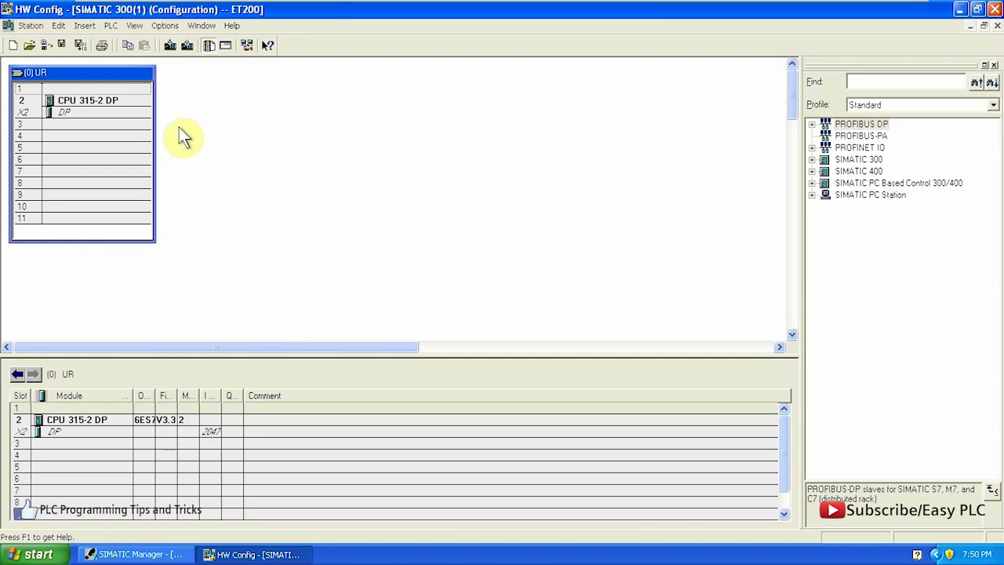
# In NetPro, attach the CPU's DP interface at address 2 to a new PROFIBUS(1) subnet
pyautogui.click(246, 45)
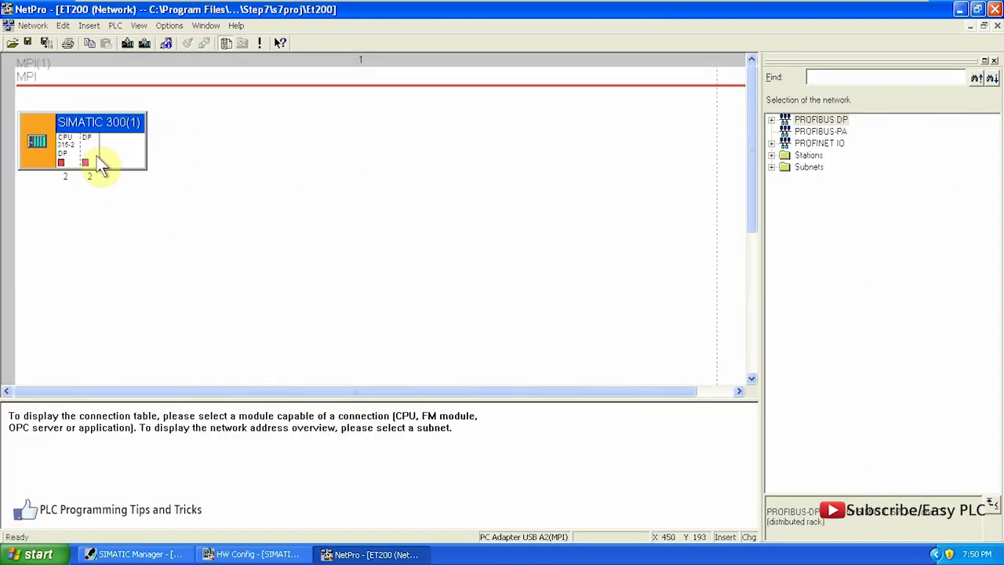
pyautogui.click(96, 156)
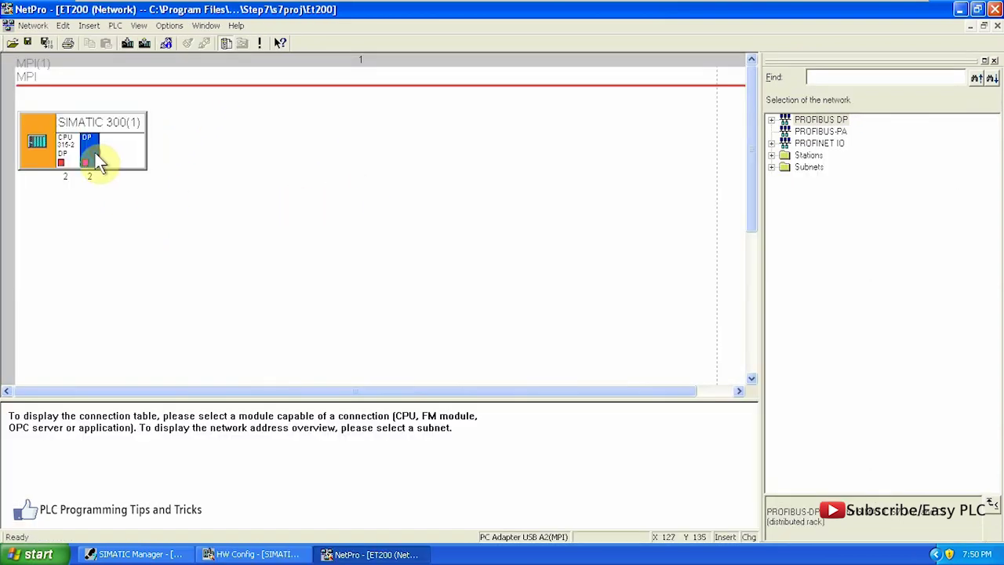
pyautogui.rightClick(95, 154)
pyautogui.moveTo(122, 183)
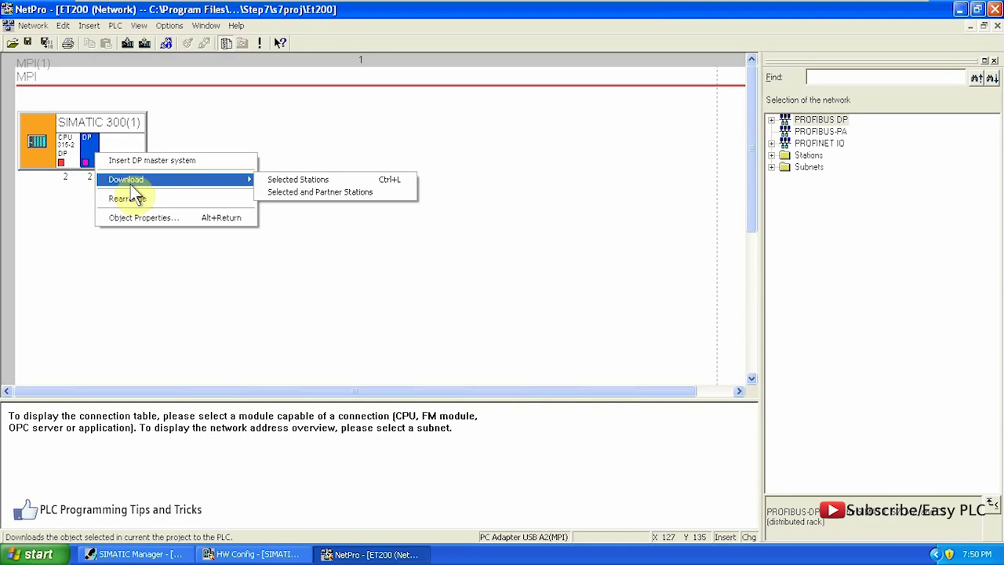
pyautogui.click(202, 162)
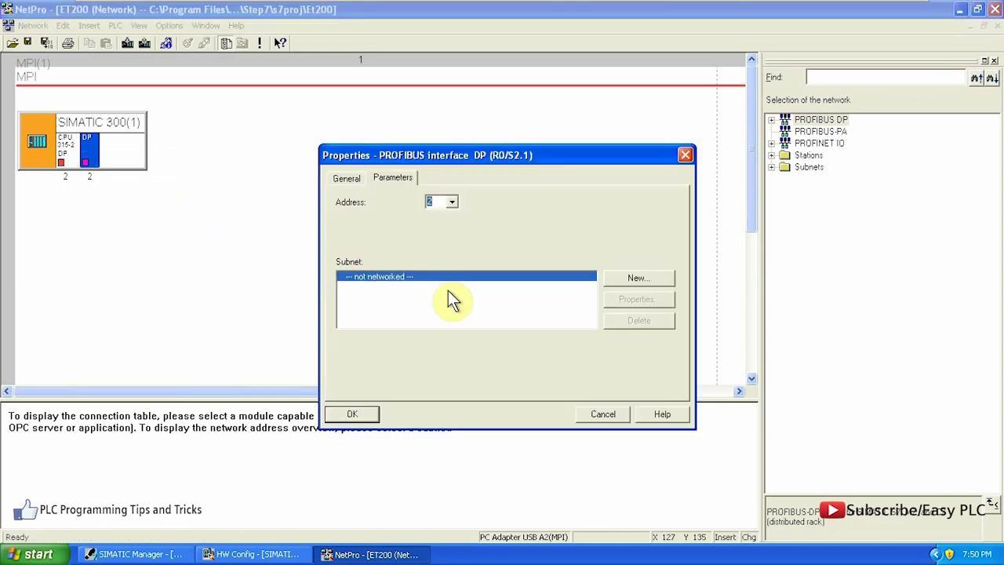
pyautogui.click(637, 277)
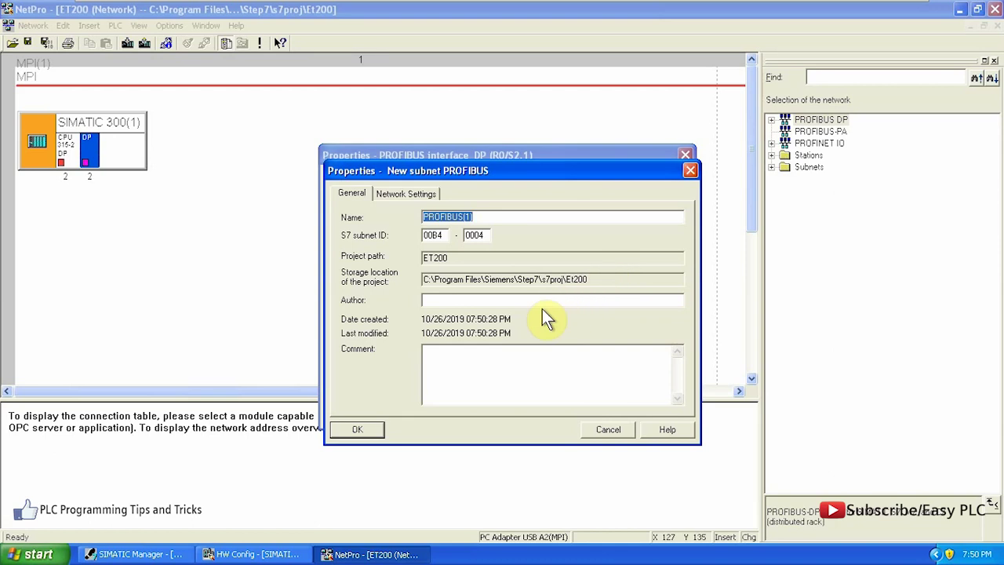
pyautogui.click(358, 429)
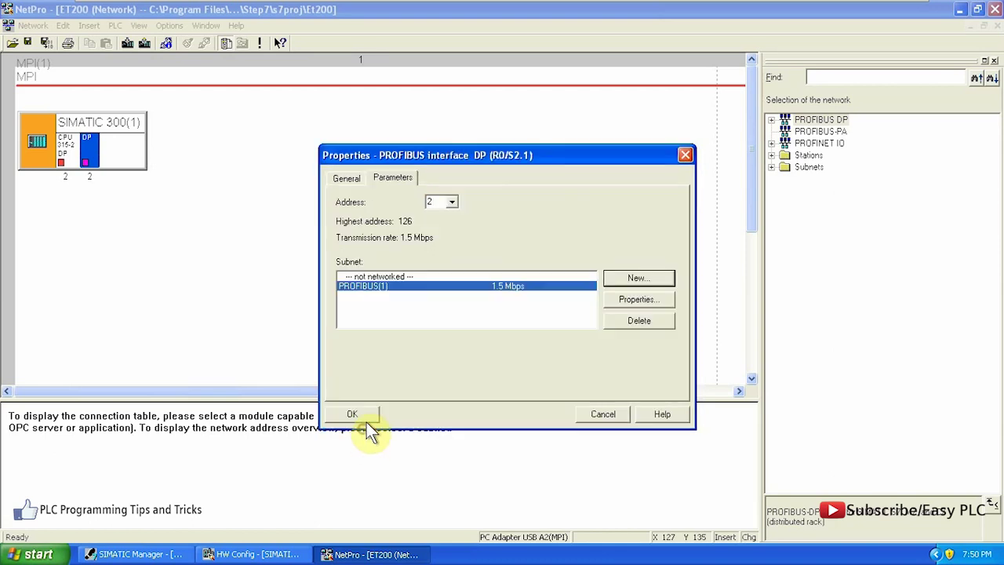
pyautogui.click(452, 203)
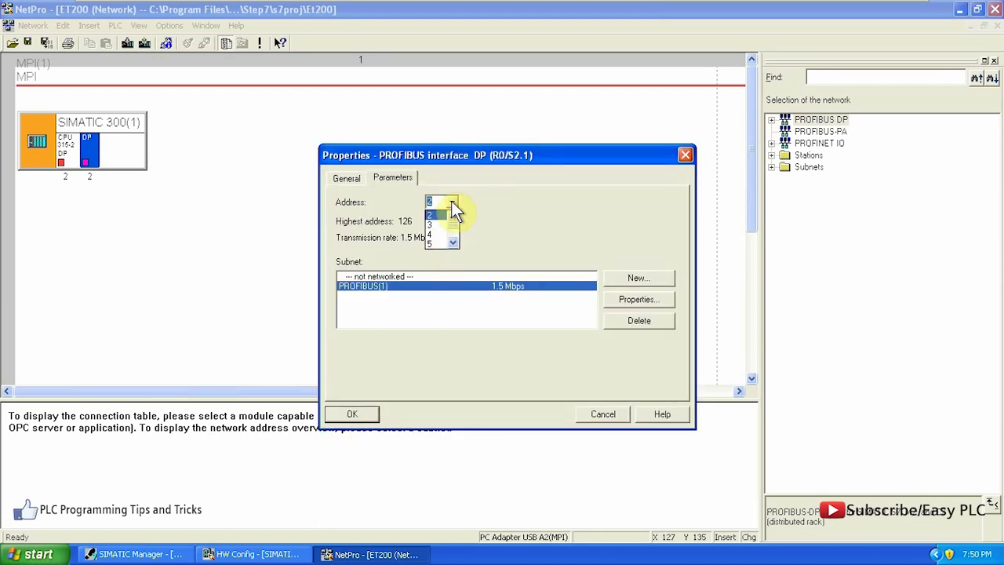
pyautogui.click(452, 202)
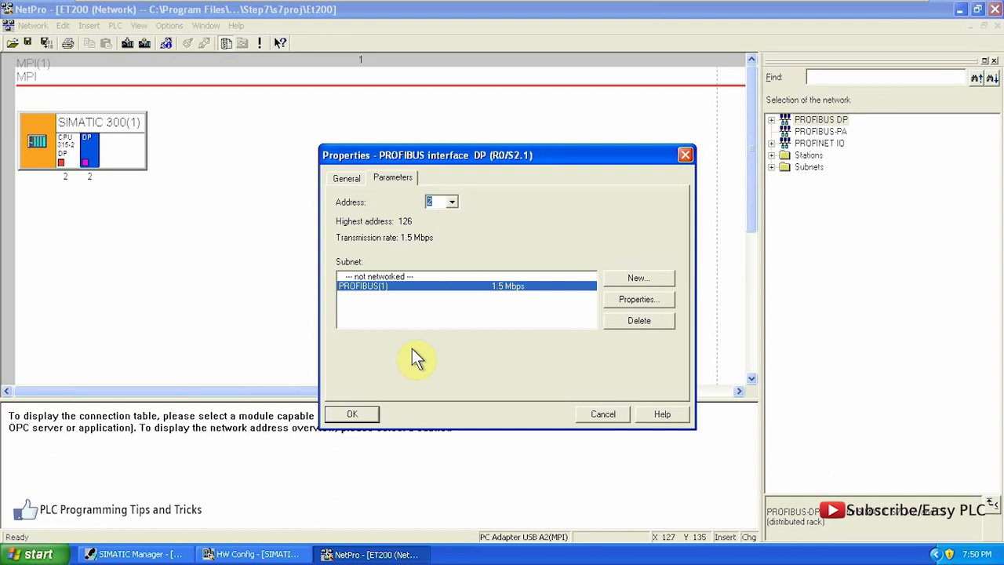
pyautogui.click(340, 417)
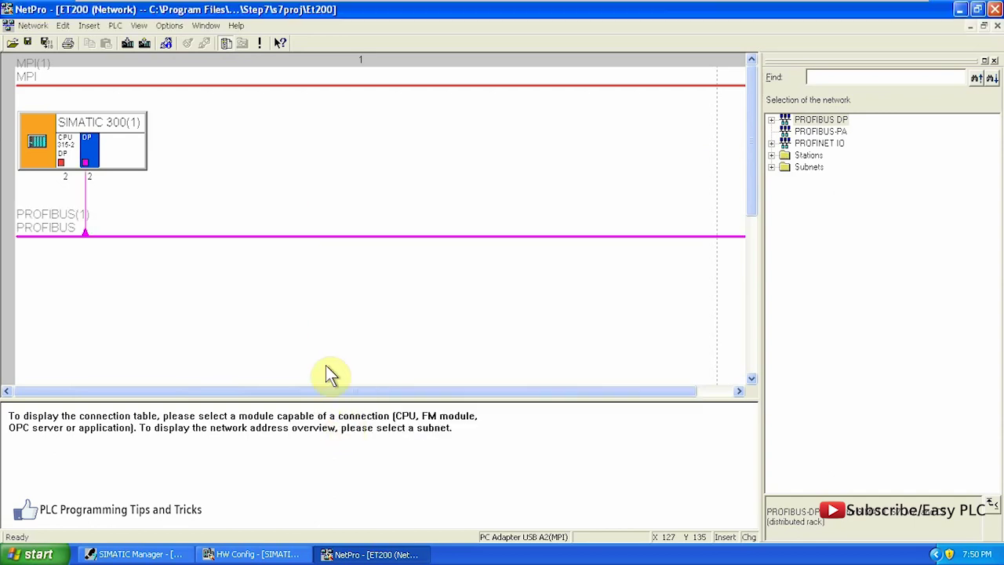
# Save and compile the network with full consistency checking and dismiss the error-free results
pyautogui.click(302, 271)
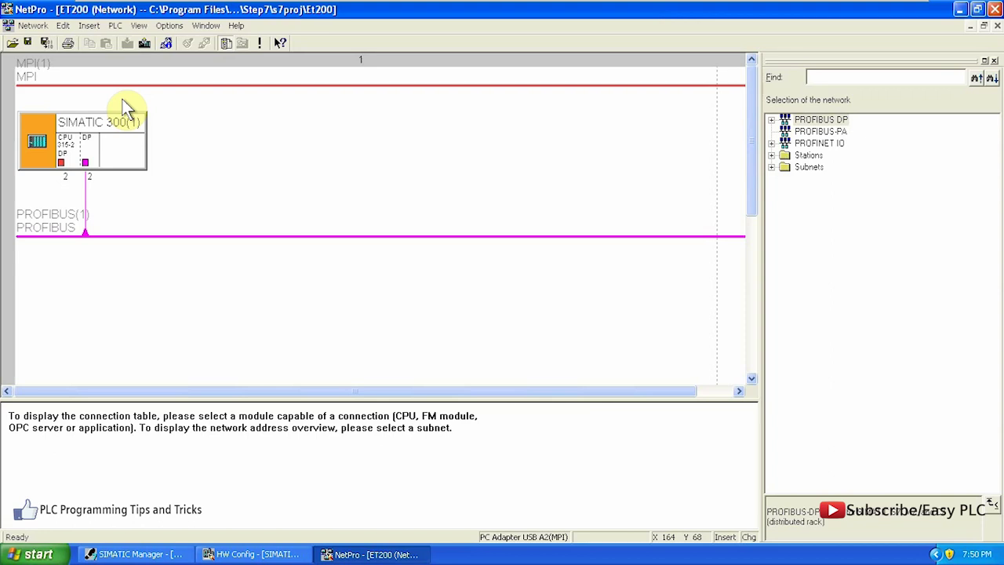
pyautogui.click(48, 44)
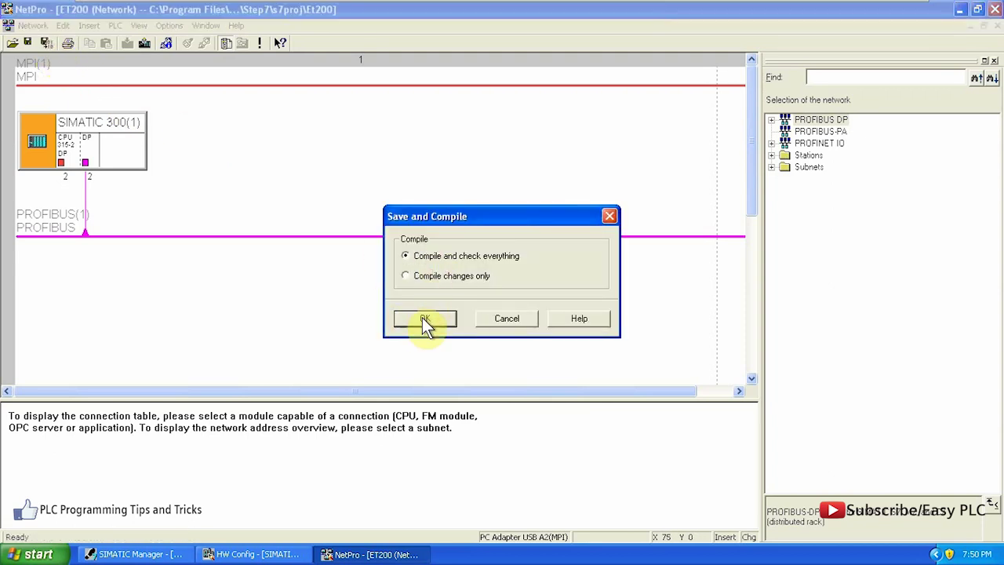
pyautogui.click(422, 319)
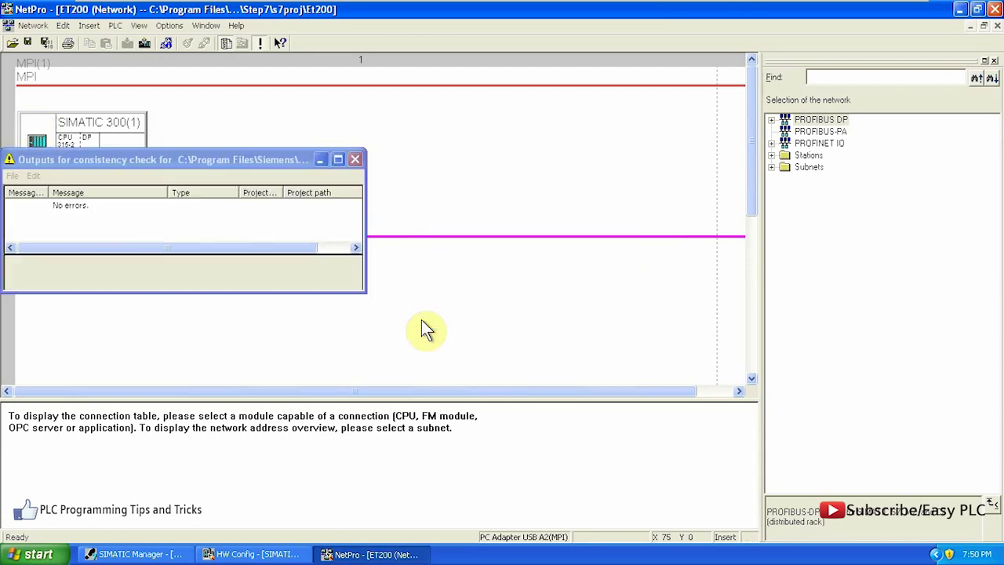
pyautogui.click(81, 209)
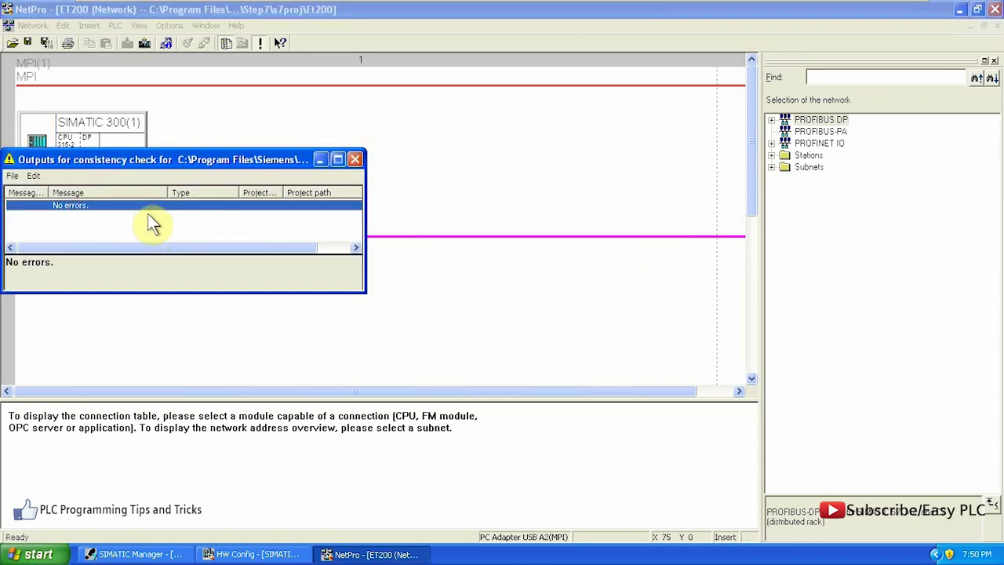
pyautogui.click(352, 155)
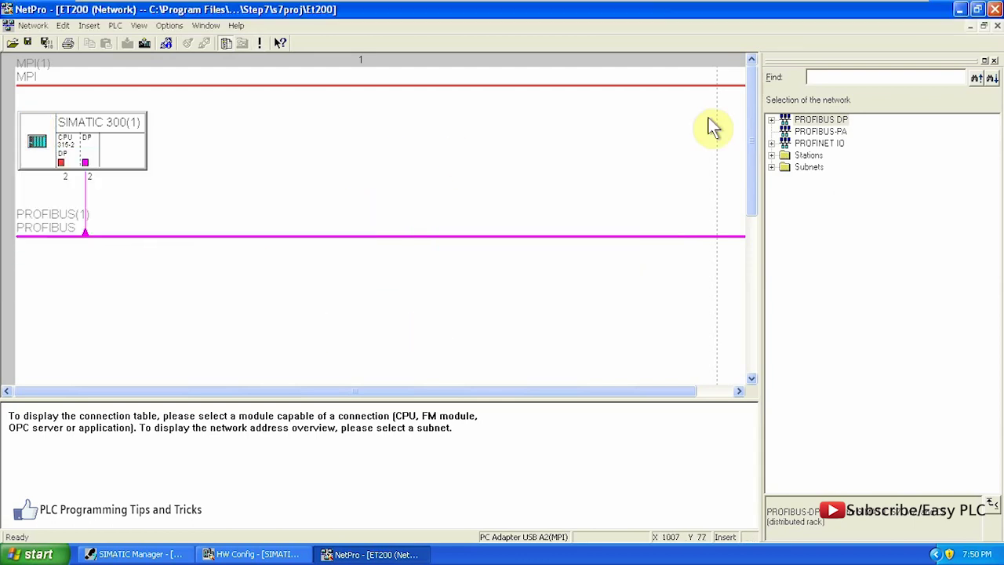
# Lay out the UR rack and PROFIBUS(1) DP master system line side by side, then start a catalog search
pyautogui.click(960, 9)
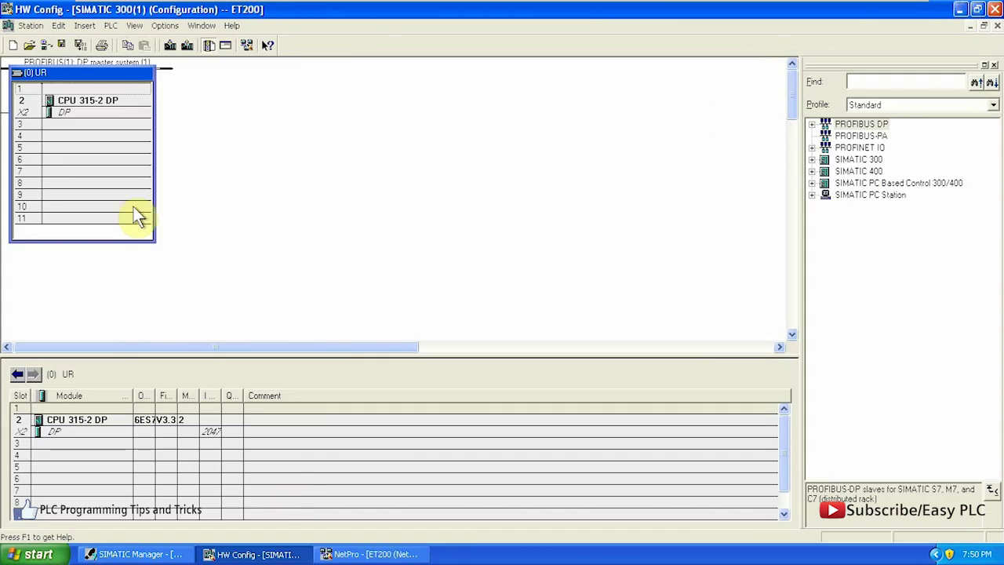
pyautogui.click(100, 117)
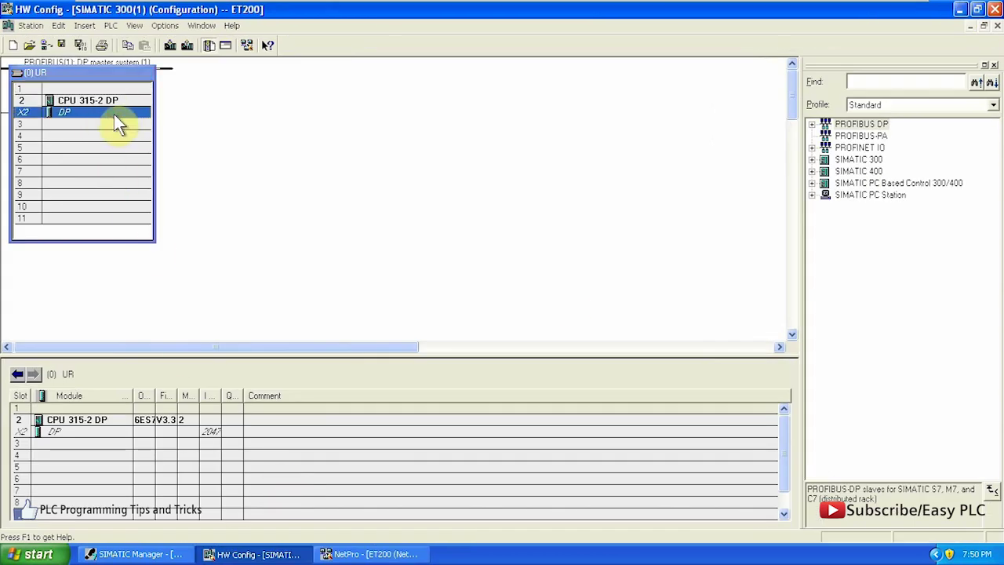
pyautogui.moveTo(116, 76); pyautogui.dragTo(121, 123)
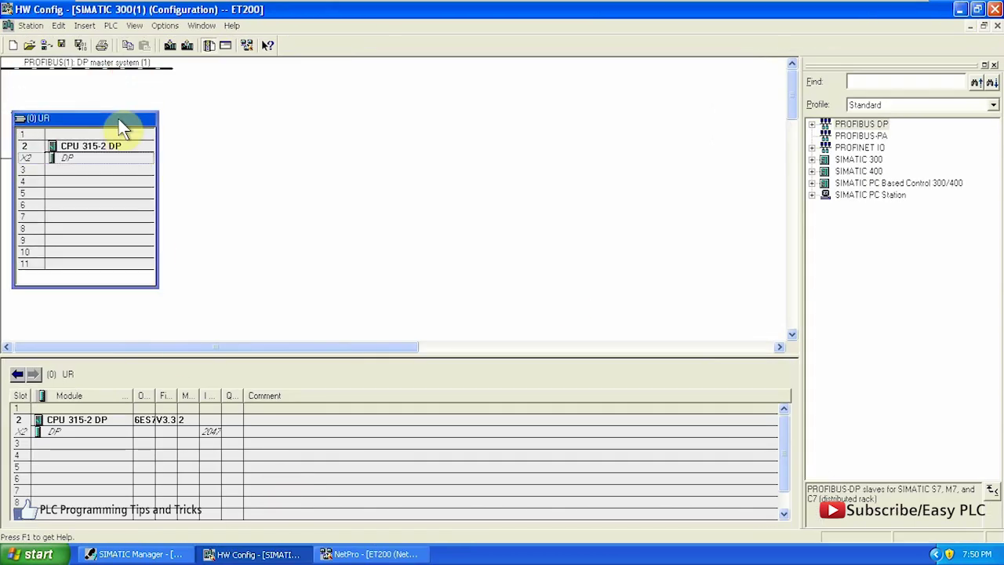
pyautogui.click(110, 69)
pyautogui.moveTo(113, 76); pyautogui.dragTo(307, 162)
pyautogui.click(296, 179)
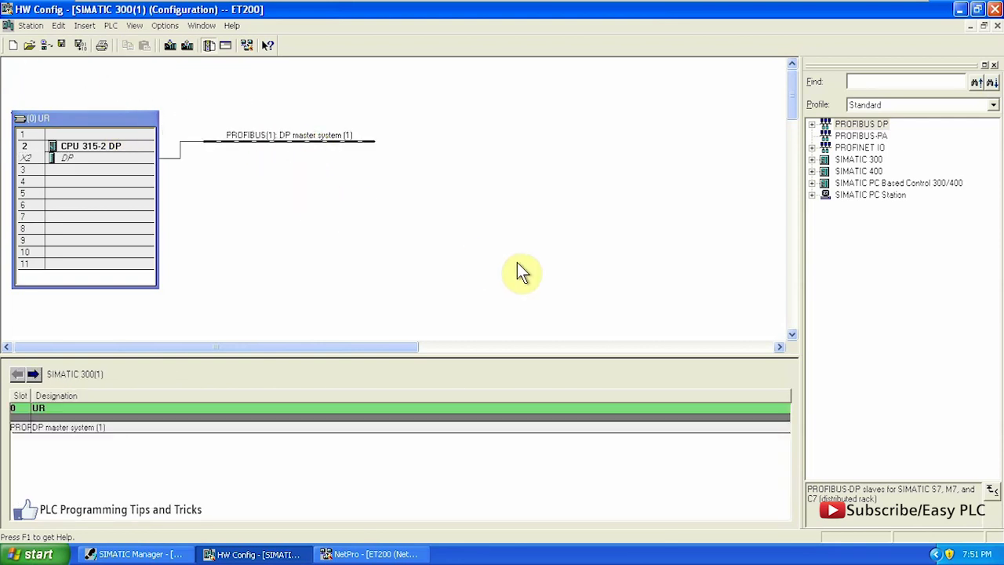
pyautogui.click(876, 81)
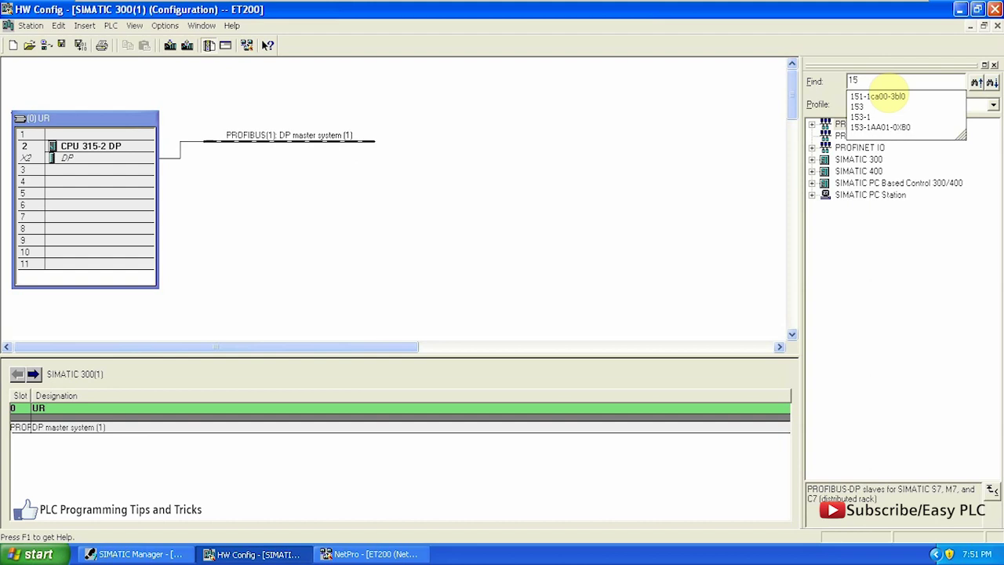
# Find 151-1CA00-3BL0 and place the ET 200S Compact 16DI/16DO on the DP line at address 5
pyautogui.click(890, 95)
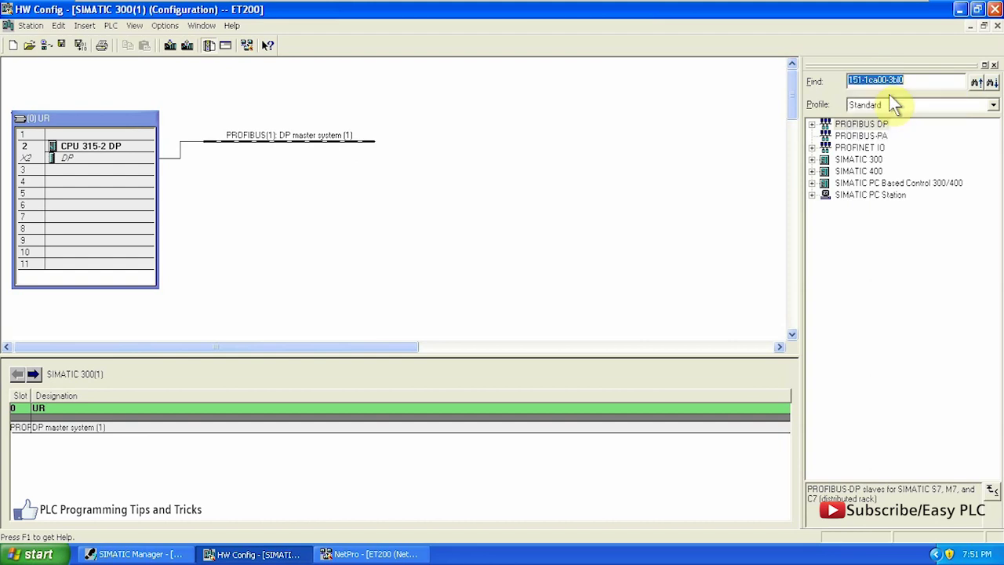
pyautogui.click(993, 82)
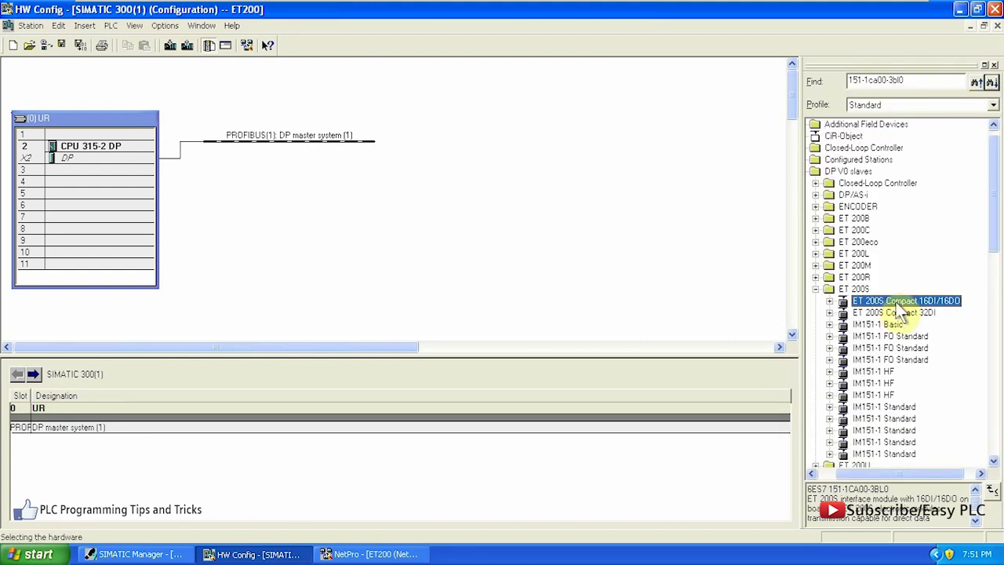
pyautogui.moveTo(948, 301); pyautogui.dragTo(300, 160)
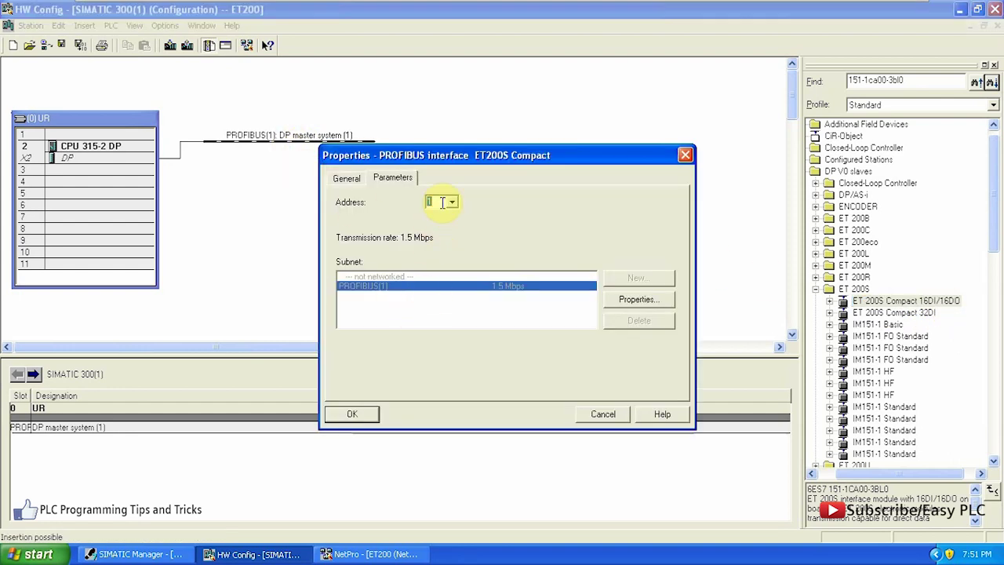
pyautogui.click(453, 203)
pyautogui.click(444, 240)
pyautogui.click(353, 416)
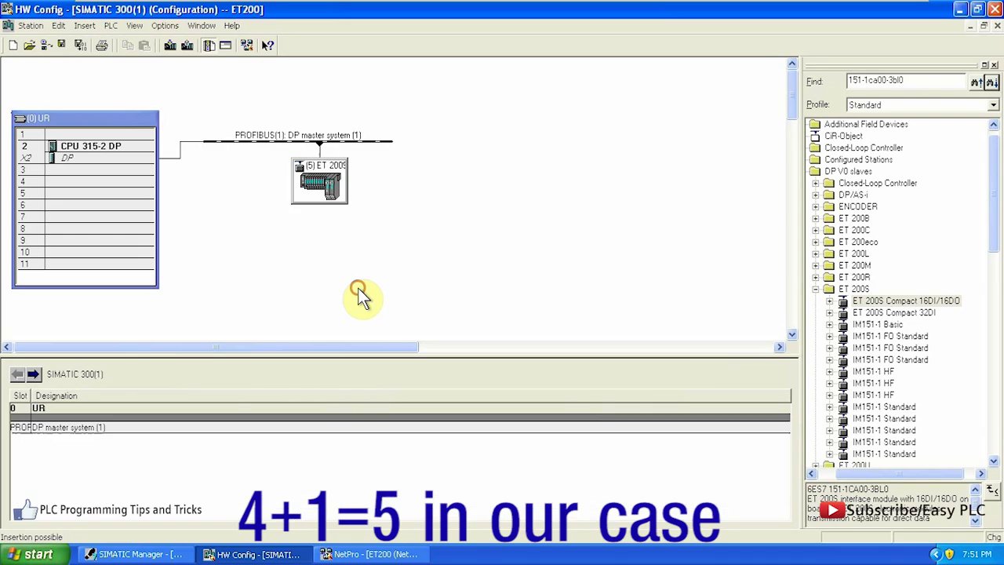
# Open Edit Symbols for the ET 200S 16DI/16DO module in slot 1 and enlarge the symbol table
pyautogui.click(319, 185)
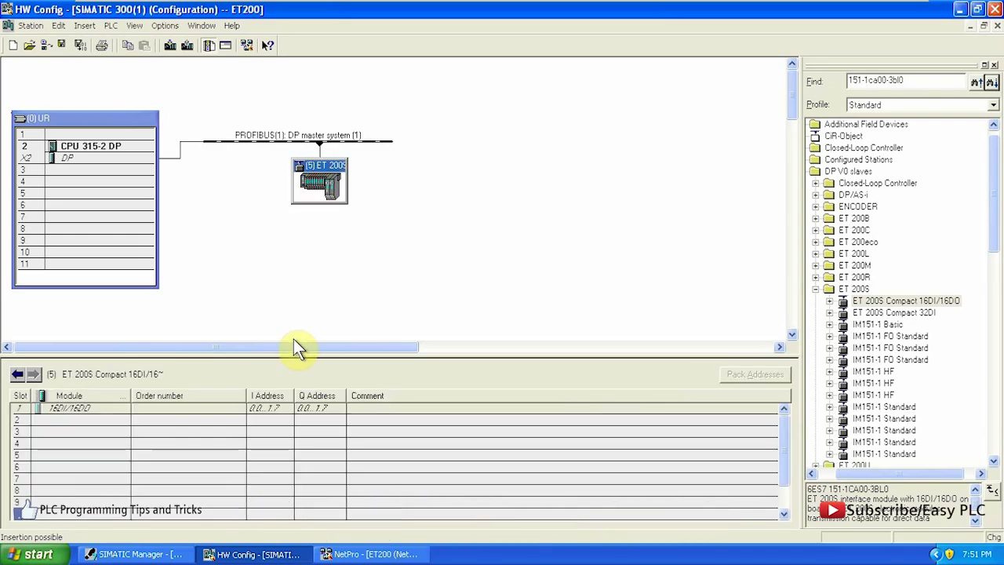
pyautogui.click(309, 411)
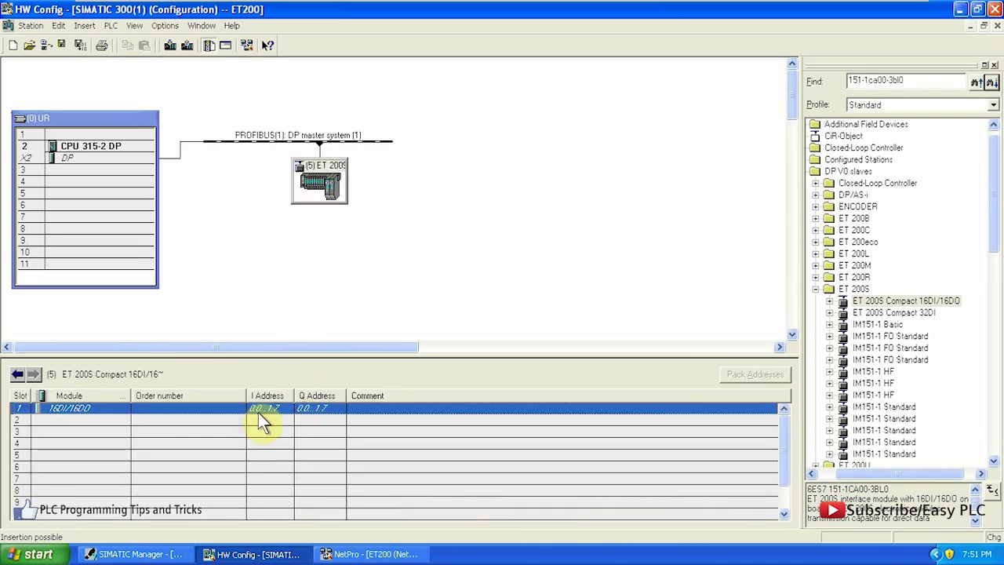
pyautogui.rightClick(311, 409)
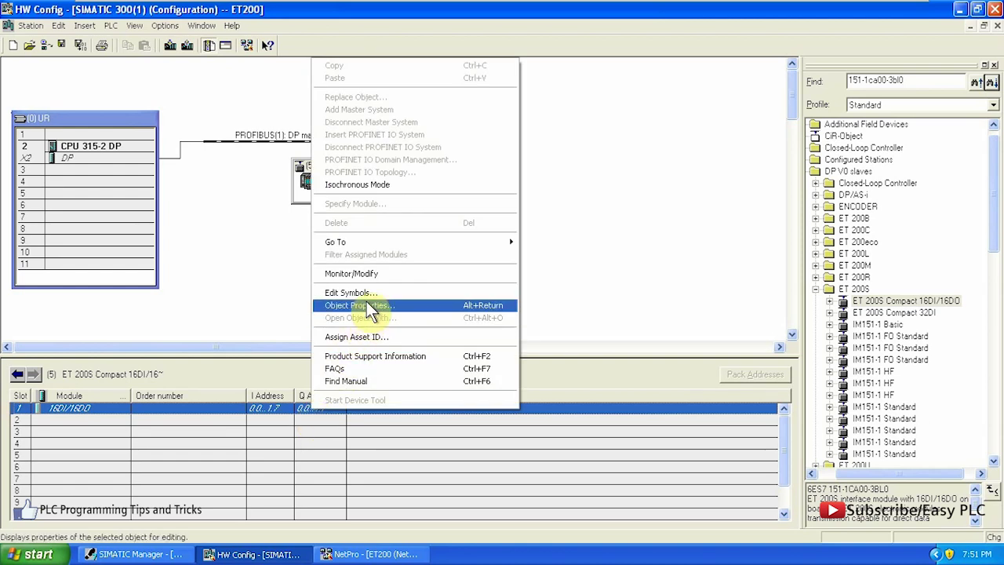
pyautogui.click(418, 291)
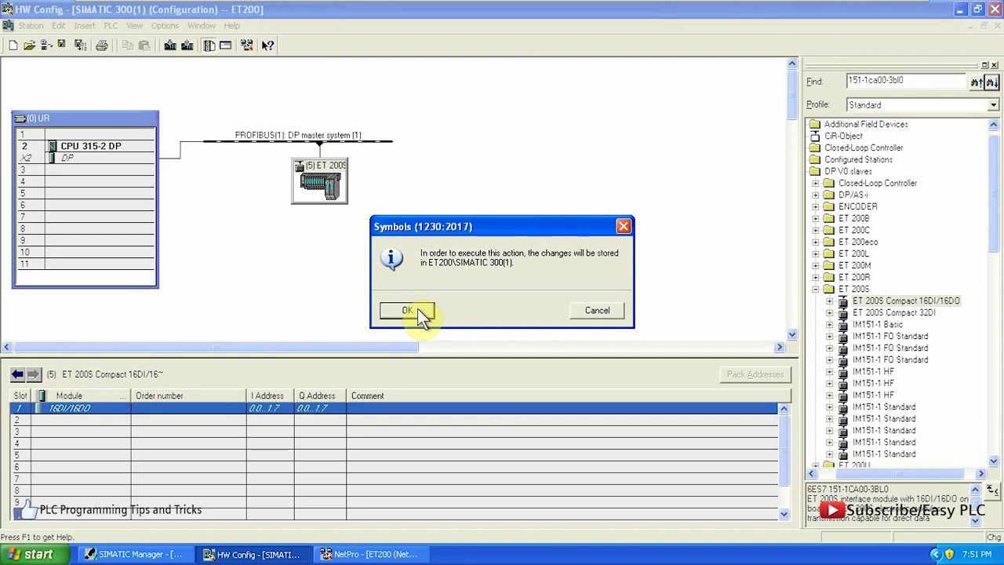
pyautogui.click(407, 311)
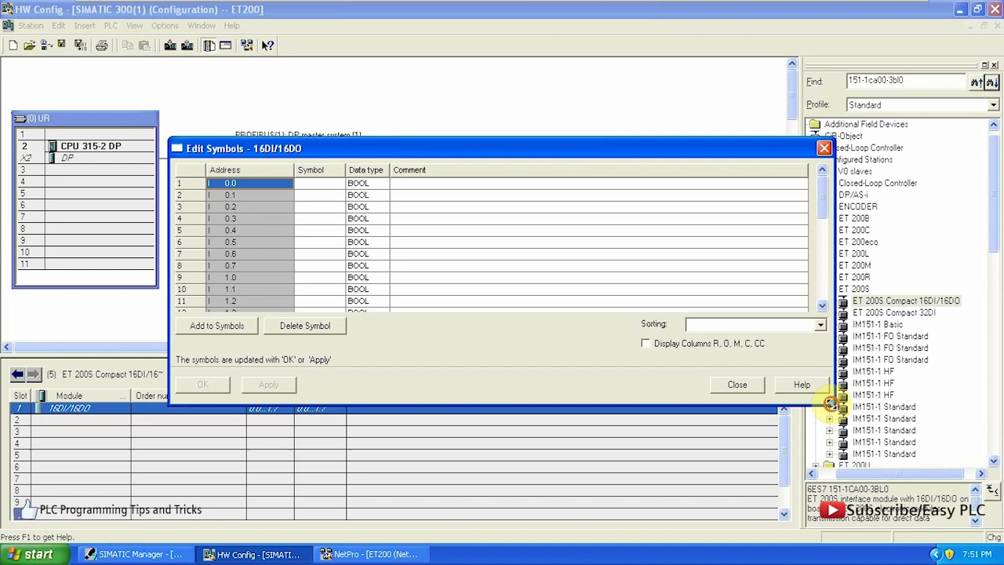
pyautogui.moveTo(829, 403); pyautogui.dragTo(928, 537)
pyautogui.moveTo(459, 143); pyautogui.dragTo(384, 76)
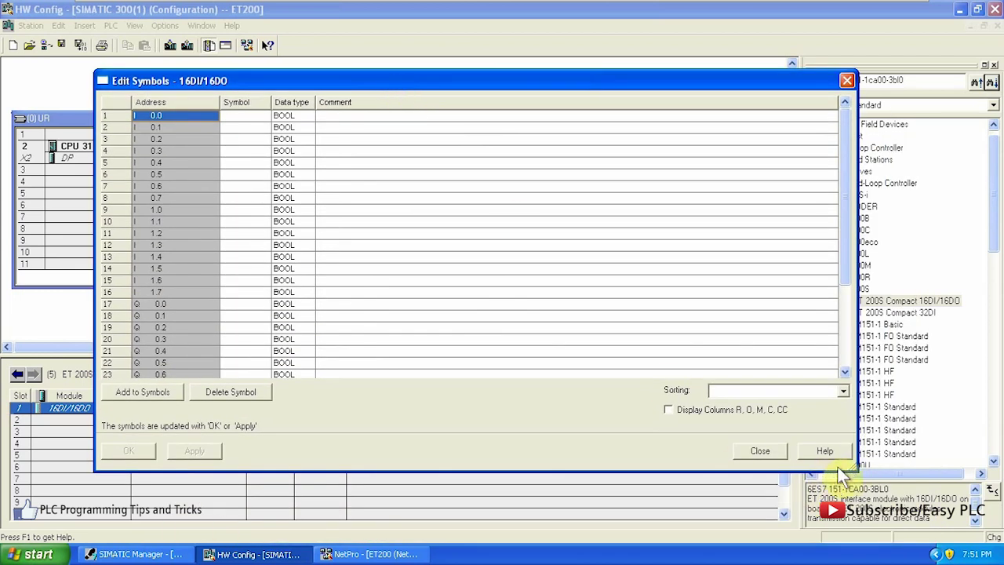
pyautogui.moveTo(859, 475); pyautogui.dragTo(908, 540)
pyautogui.moveTo(370, 86); pyautogui.dragTo(347, 47)
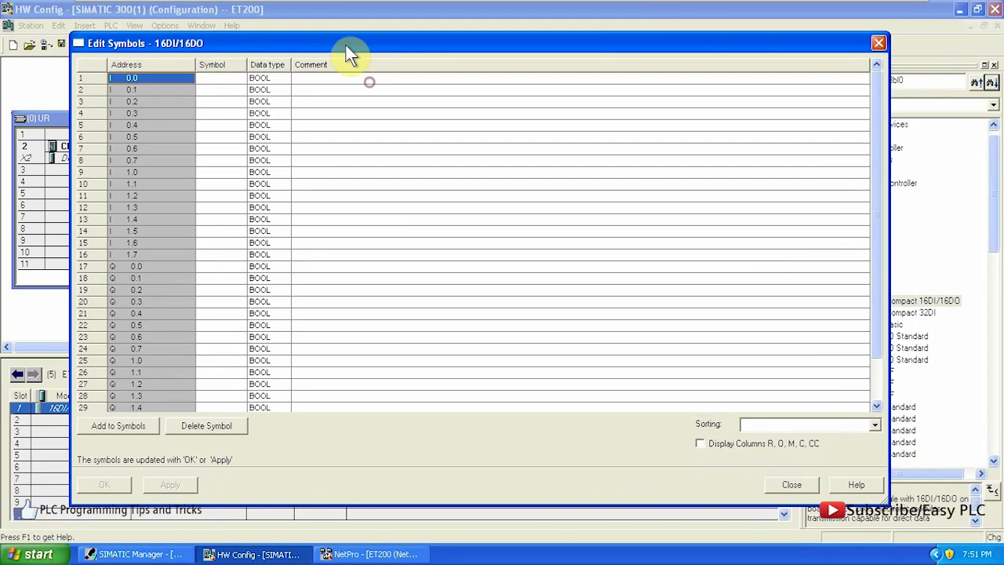
# Name I 0.0 'First IN' and Q 0.0–0.2 'First Out', '2nd Out', '3rd Out'
pyautogui.click(227, 78)
pyautogui.write('First IN')
pyautogui.click(218, 268)
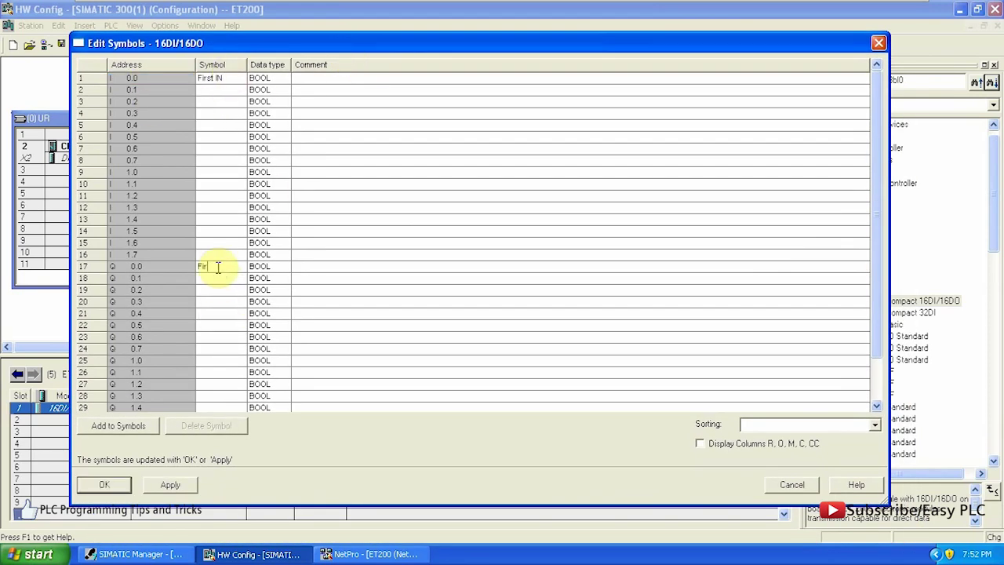
pyautogui.write('First Out')
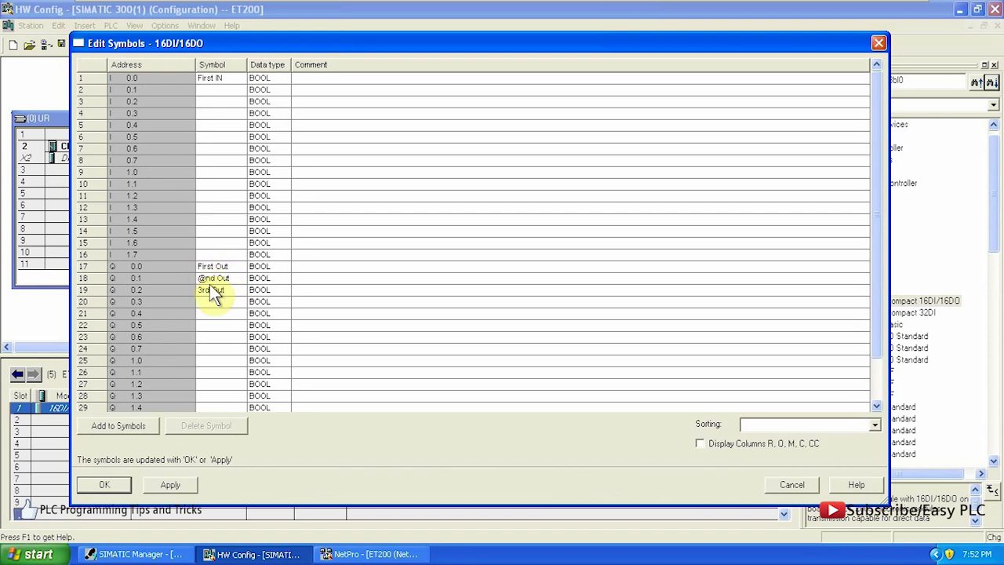
pyautogui.press('Tab')
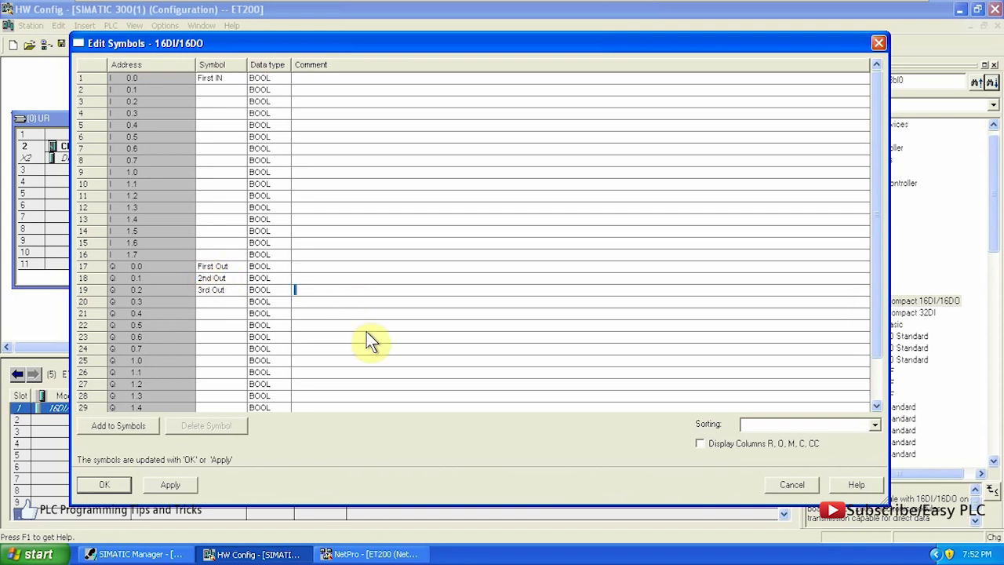
pyautogui.click(106, 484)
# Save and compile the ET200 hardware configuration, then switch back to SIMATIC Manager
pyautogui.click(325, 314)
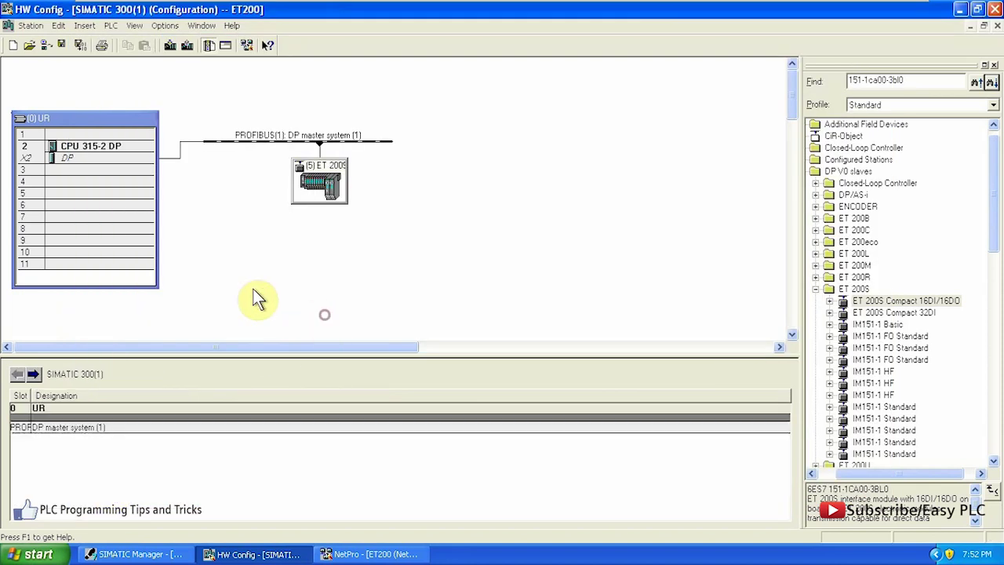
pyautogui.click(79, 46)
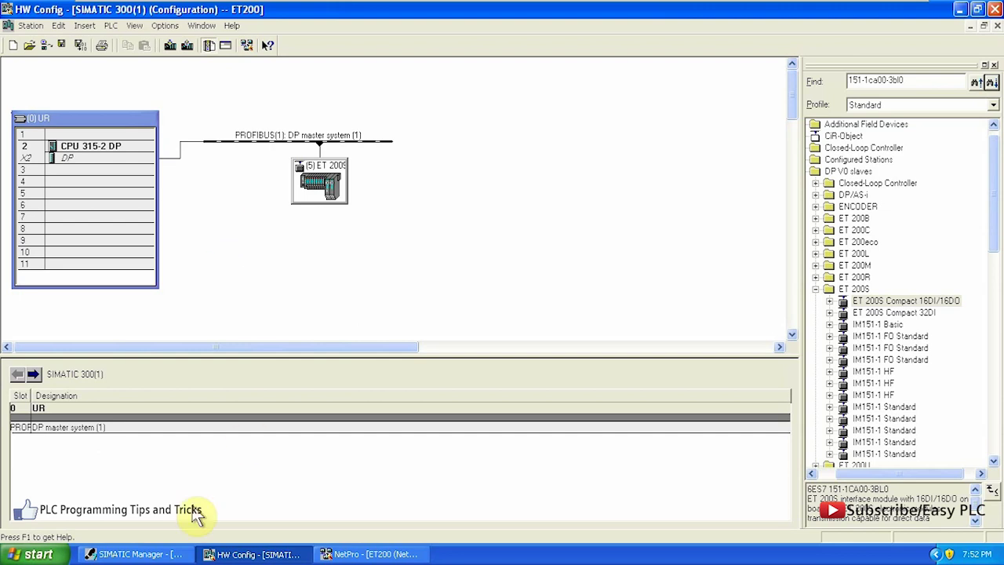
pyautogui.click(164, 556)
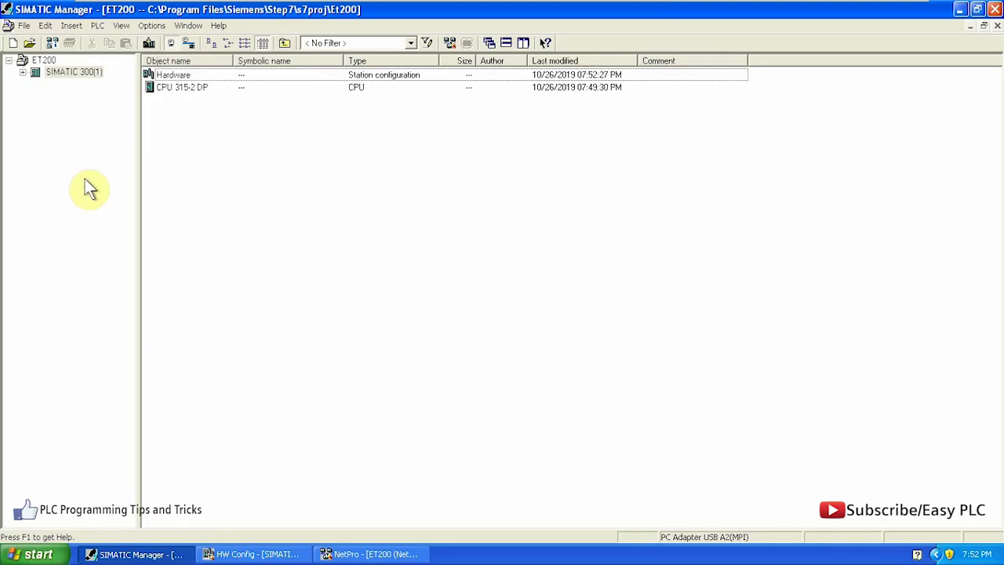
# Download the SIMATIC 300(1) station configuration to the CPU 315-2 DP
pyautogui.click(149, 44)
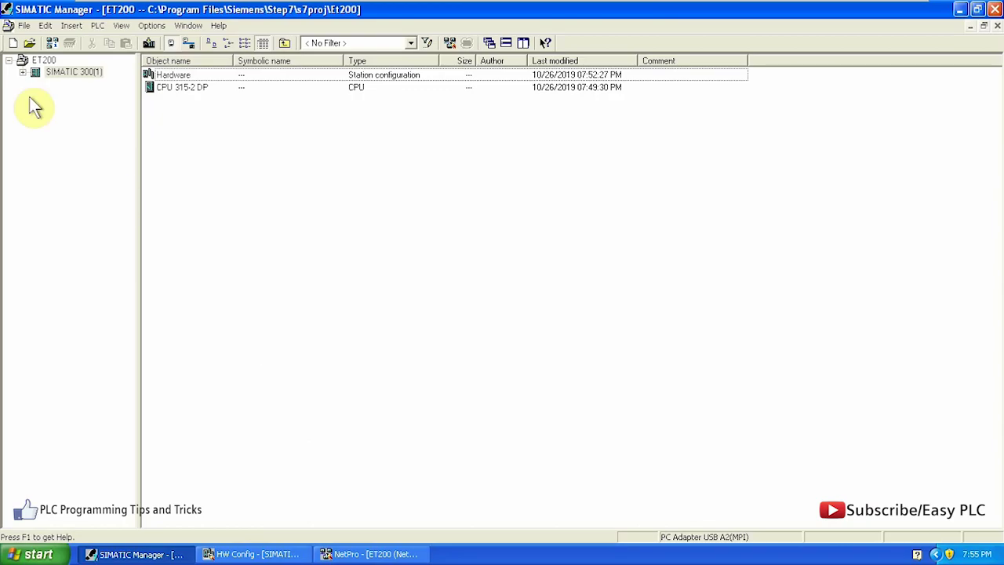
# Expand the SIMATIC 300(1) station and open the Blocks folder of S7 Program(1)
pyautogui.click(23, 72)
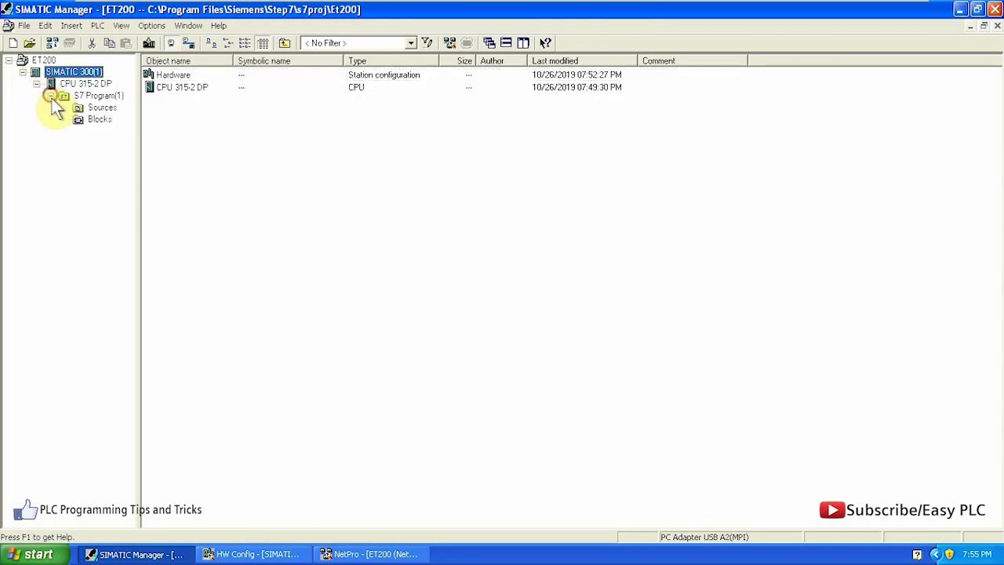
pyautogui.click(50, 95)
pyautogui.click(88, 119)
pyautogui.click(172, 77)
pyautogui.click(78, 118)
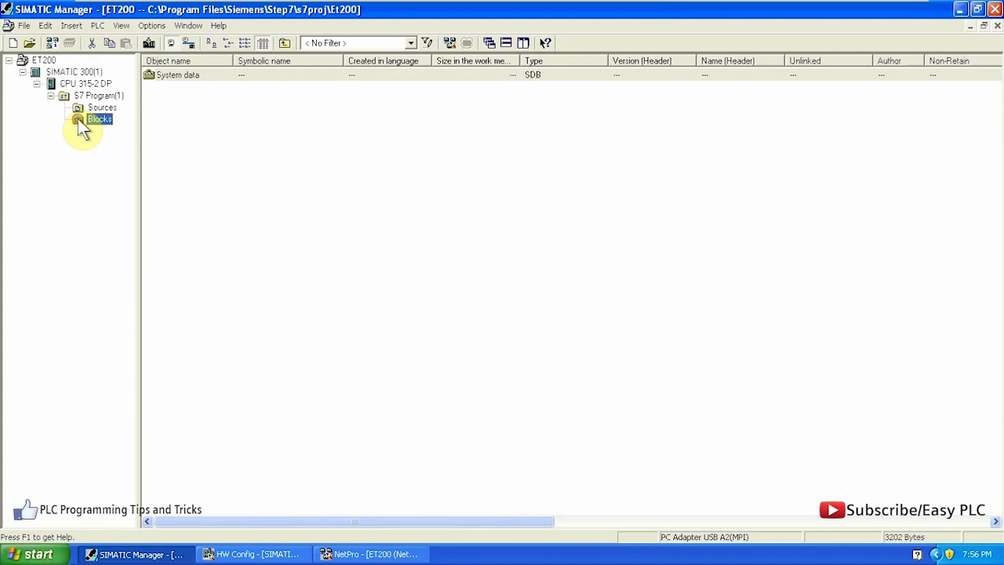
pyautogui.click(187, 144)
pyautogui.click(100, 119)
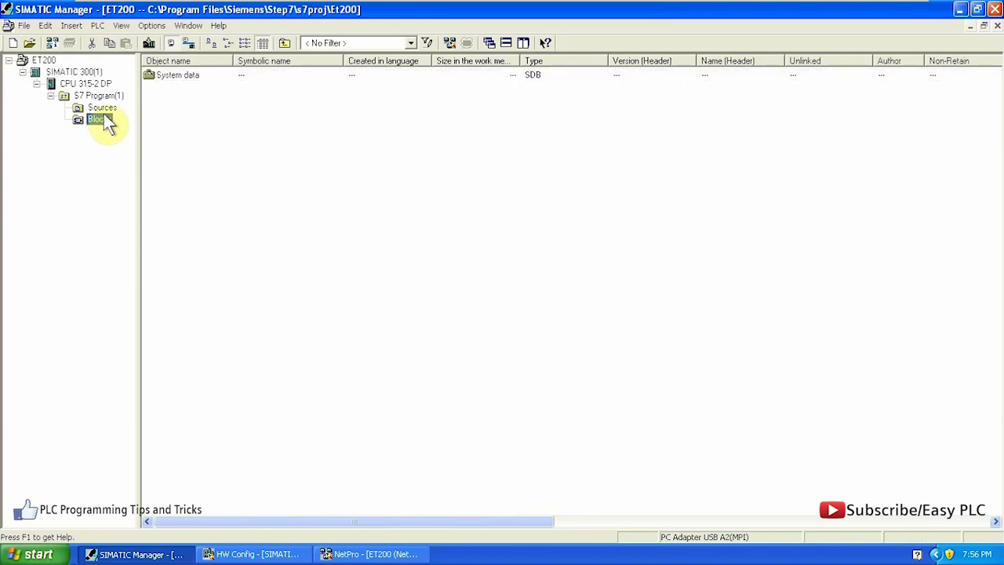
pyautogui.click(98, 107)
pyautogui.click(99, 96)
pyautogui.doubleClick(161, 87)
# Insert organization block OB1 into Blocks and open it in the ladder editor
pyautogui.rightClick(163, 116)
pyautogui.moveTo(237, 190)
pyautogui.click(356, 188)
pyautogui.click(360, 399)
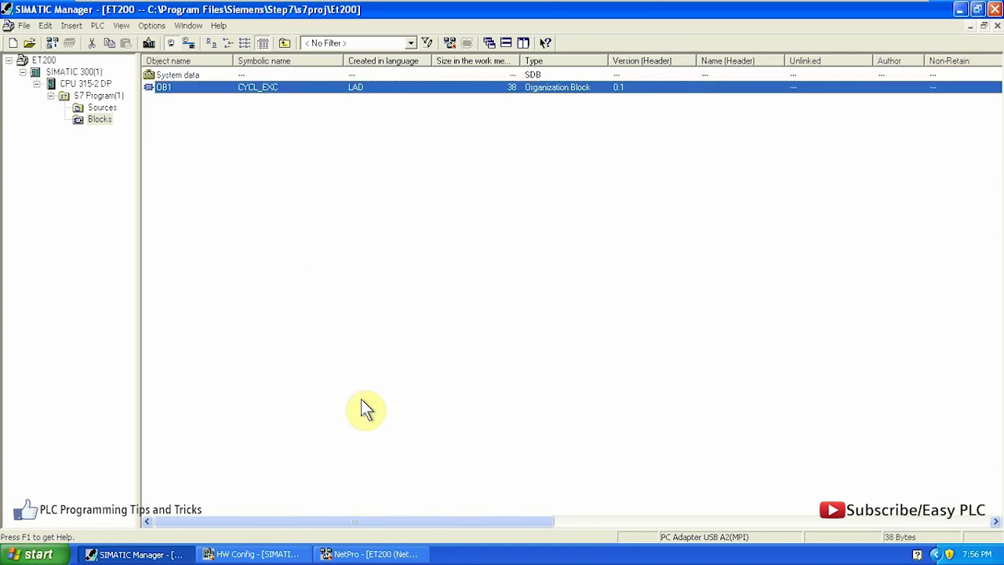
pyautogui.doubleClick(320, 87)
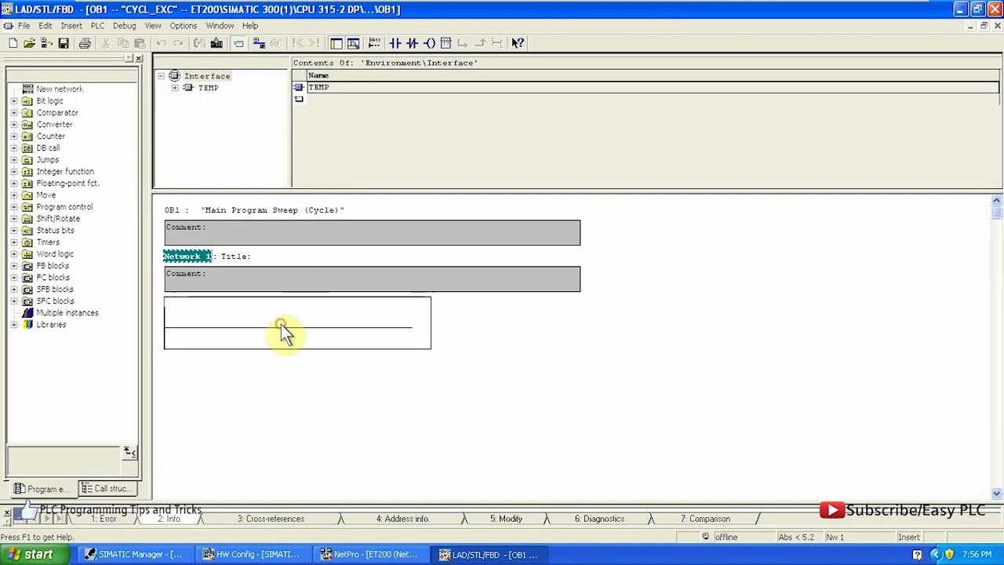
# Build Network 1 with contact M2.0 driving coil Q0.0 "First Out"
pyautogui.click(281, 324)
pyautogui.click(394, 42)
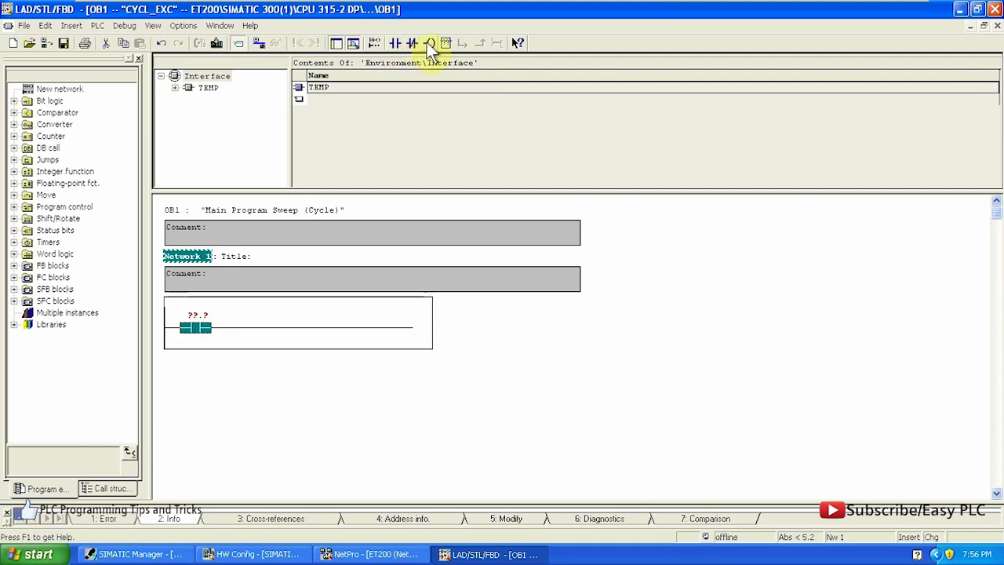
pyautogui.click(429, 43)
pyautogui.click(375, 315)
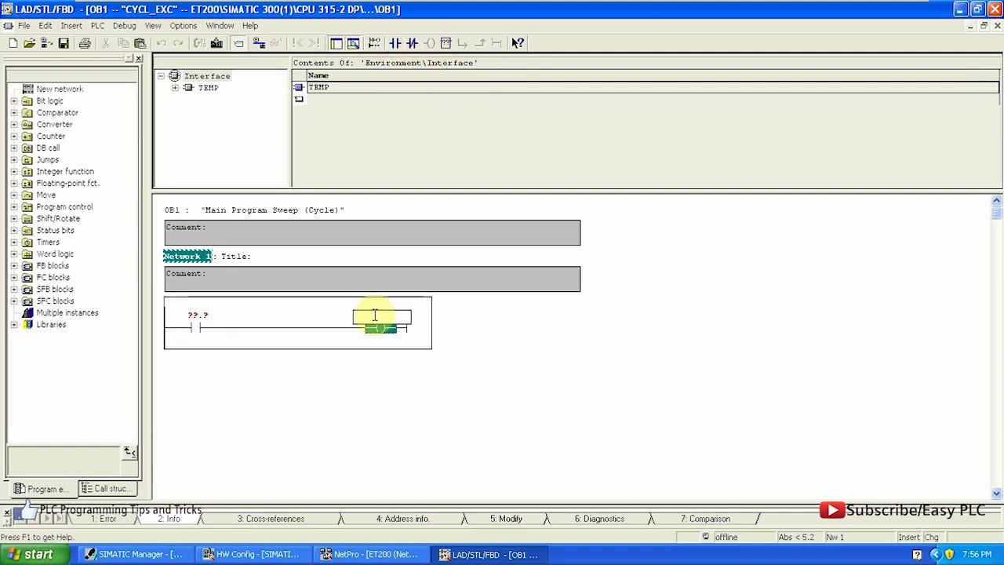
pyautogui.write('q')
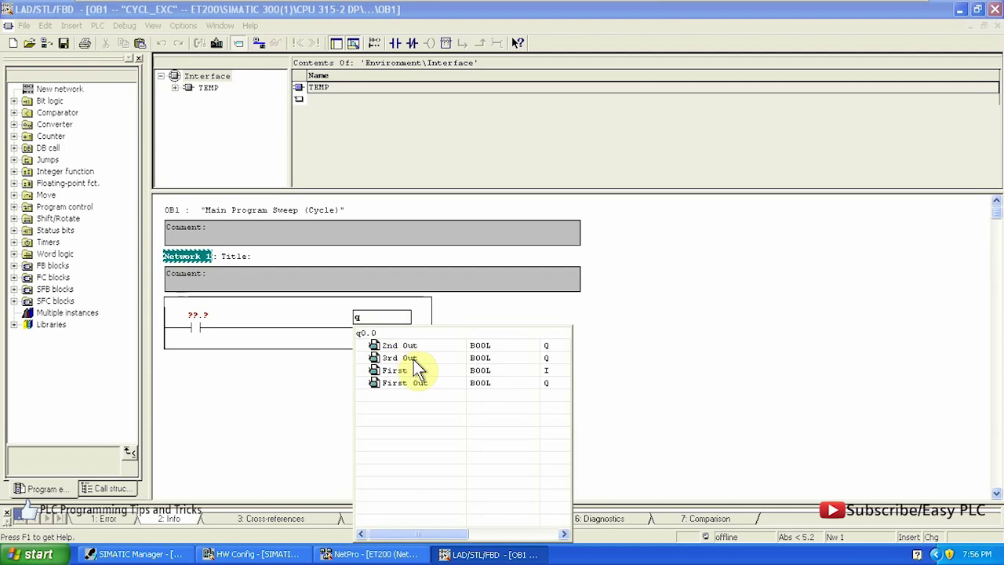
pyautogui.click(414, 383)
pyautogui.press('Return')
pyautogui.click(202, 343)
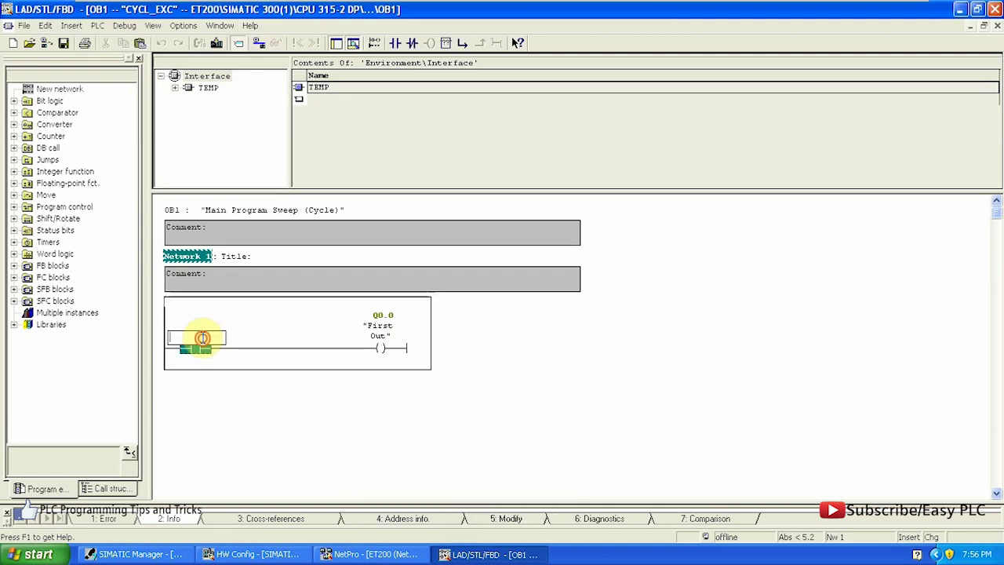
pyautogui.write('m2.0')
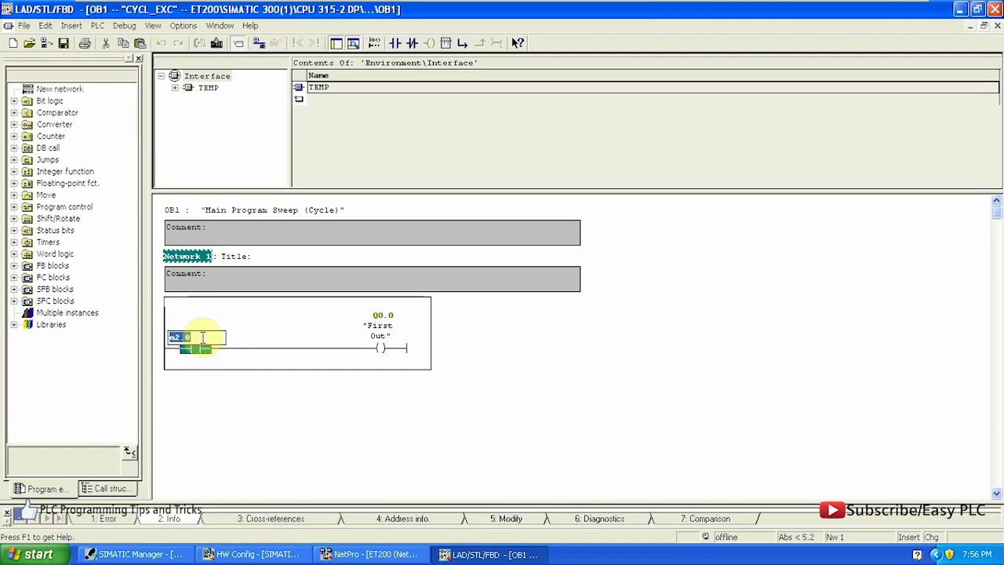
pyautogui.press('Return')
# Add Network 2 where contact M2.1 drives coil Q0.1 "2nd Out"
pyautogui.rightClick(186, 361)
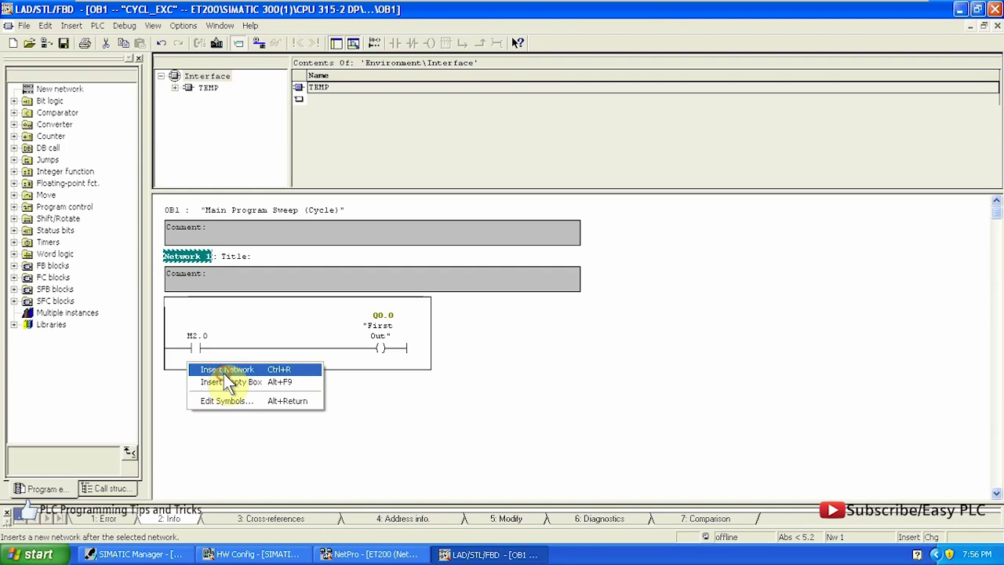
pyautogui.click(223, 370)
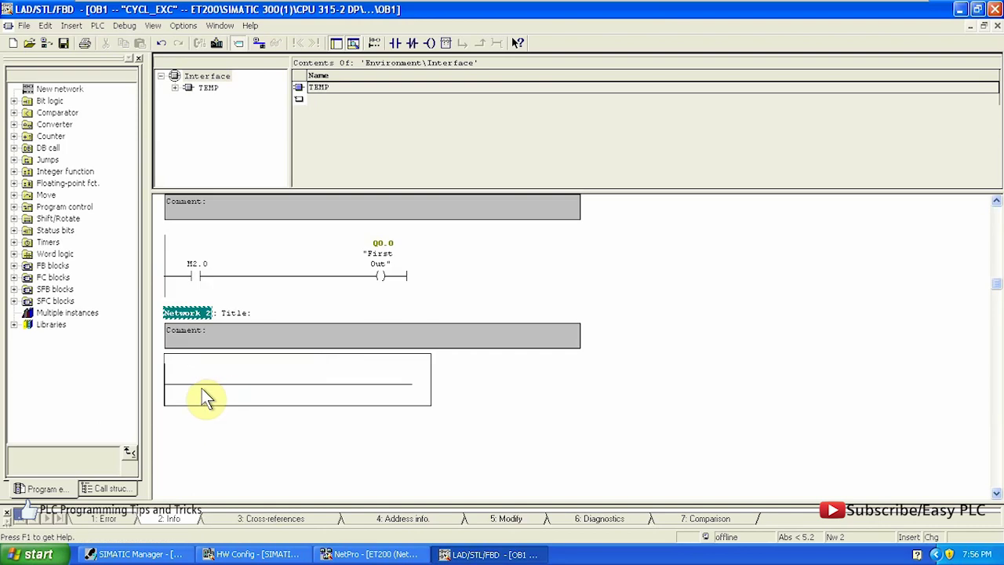
pyautogui.click(397, 44)
pyautogui.click(429, 42)
pyautogui.click(382, 372)
pyautogui.write('q0')
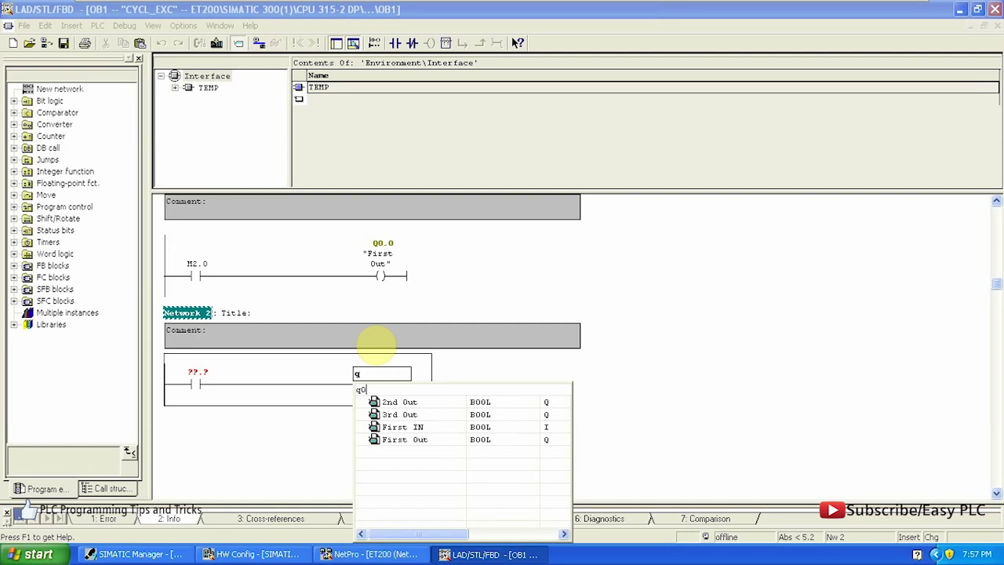
pyautogui.write('.1')
pyautogui.press('Return')
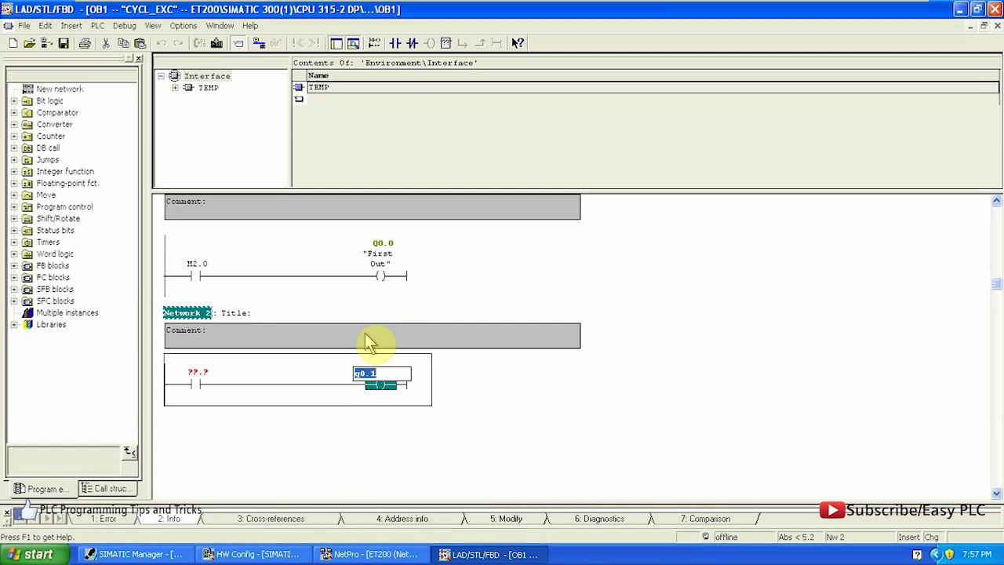
pyautogui.write('m2')
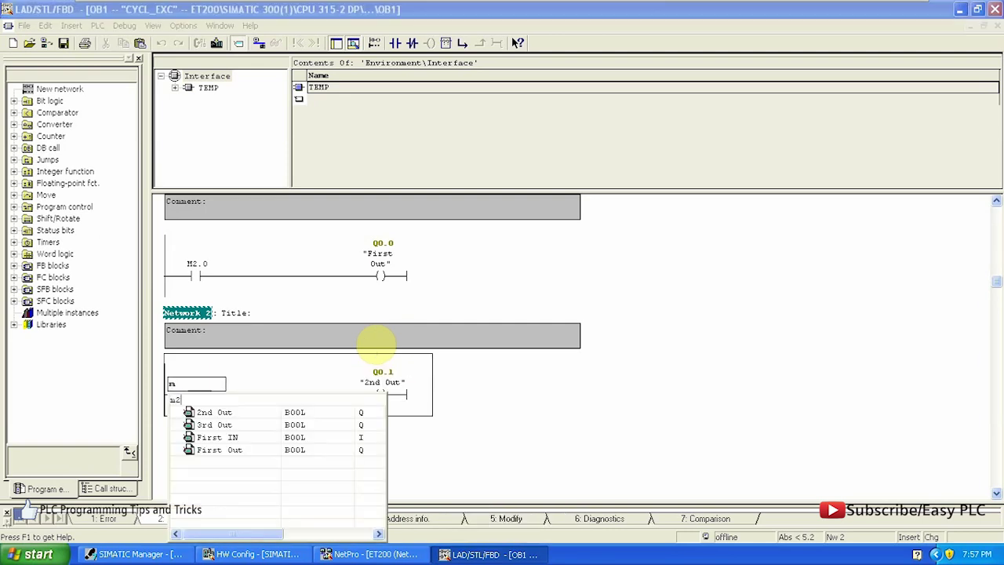
pyautogui.write('.1')
pyautogui.press('Return')
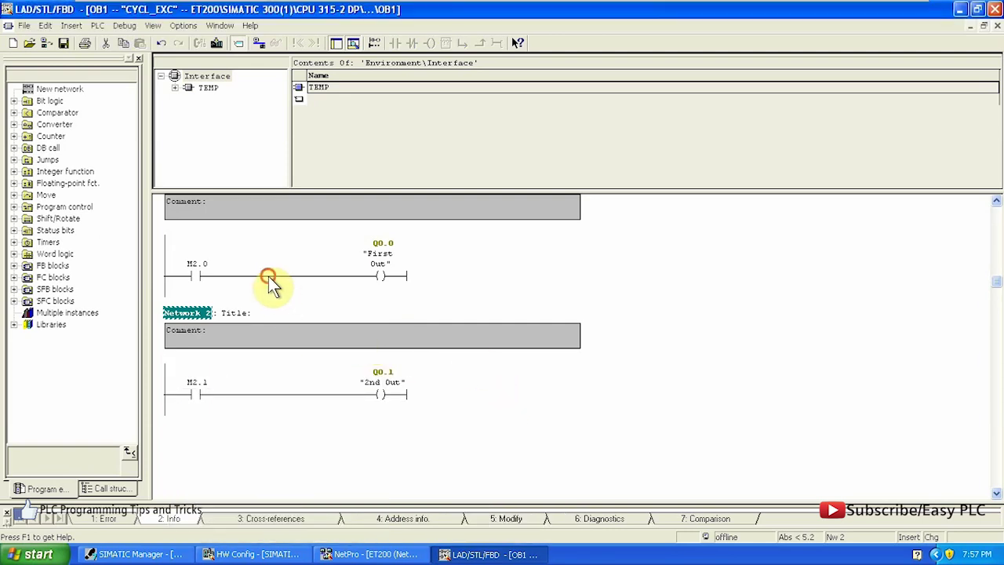
# Insert a normally closed Q2.1 contact into Network 1's rung
pyautogui.click(270, 281)
pyautogui.click(412, 42)
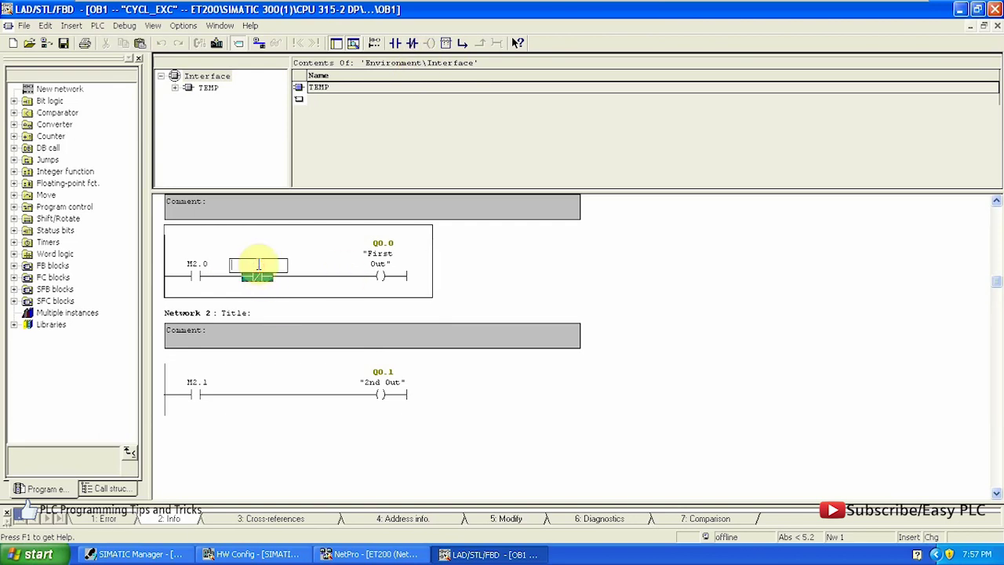
pyautogui.write('q2.1')
pyautogui.press('Return')
# Download OB1 to the CPU and switch on online status monitoring of its rungs
pyautogui.click(530, 286)
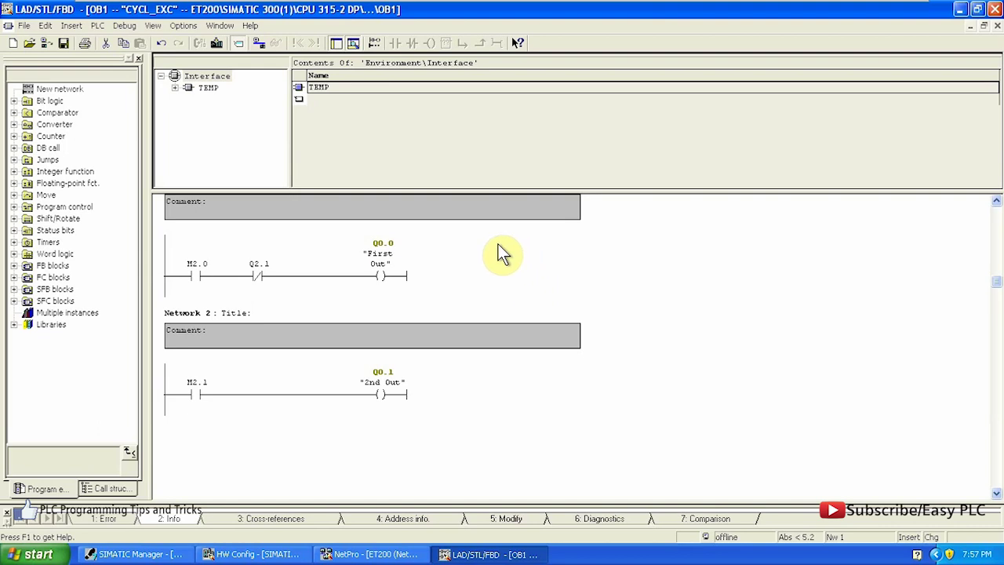
pyautogui.click(219, 45)
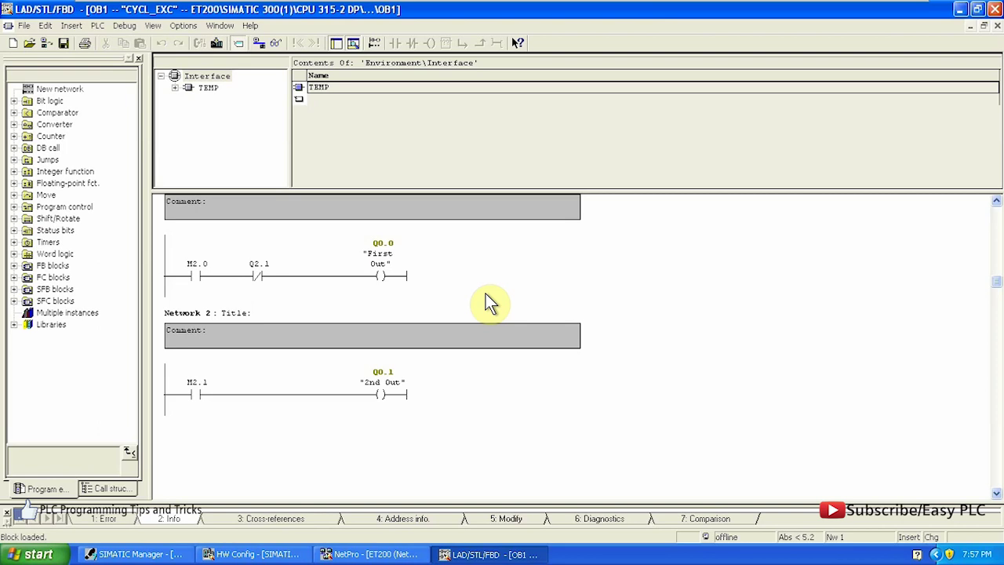
pyautogui.click(277, 44)
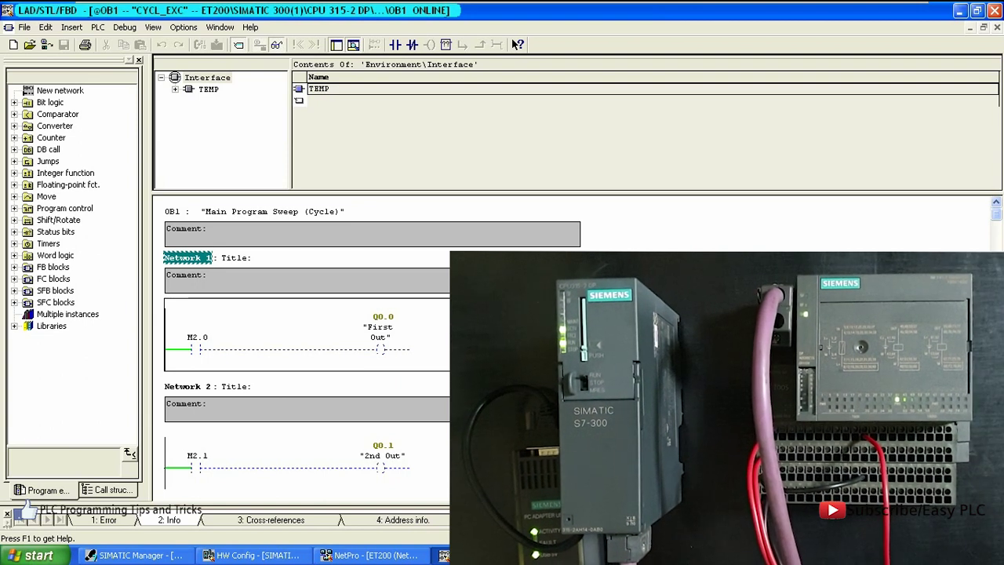
# Modify M2.0 and M2.1 to 1, then return M2.1 to 0
pyautogui.rightClick(195, 353)
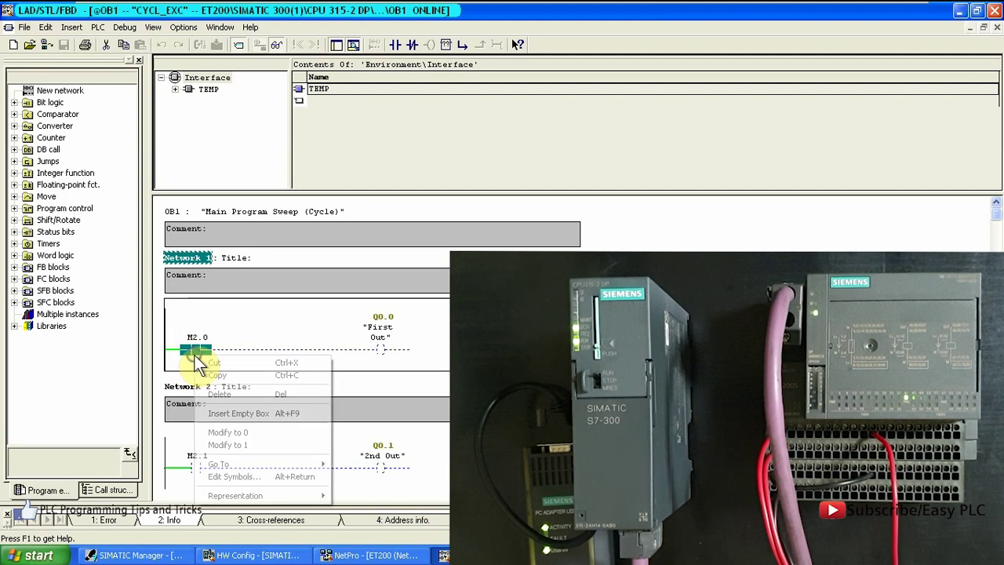
pyautogui.click(234, 445)
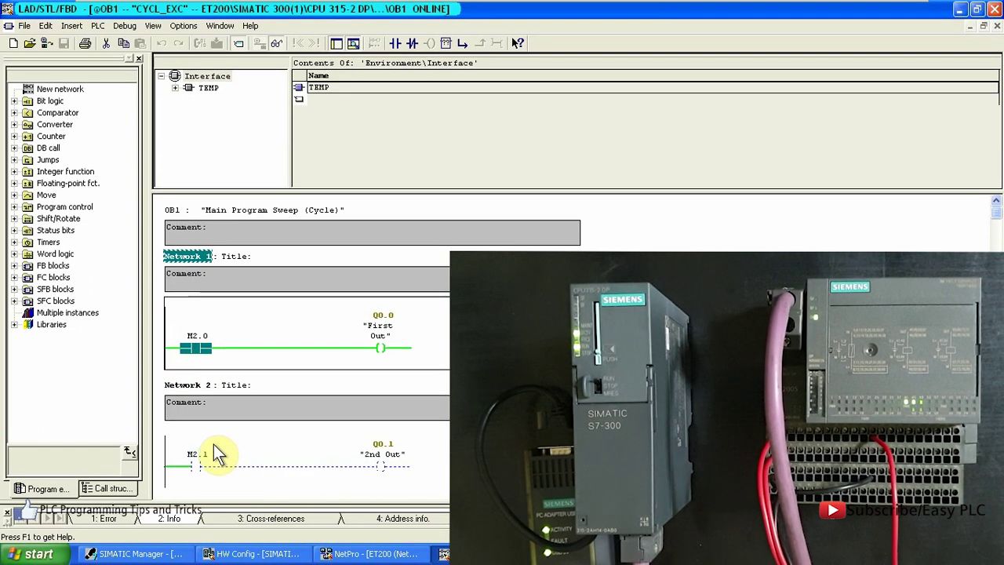
pyautogui.click(213, 455)
pyautogui.rightClick(197, 463)
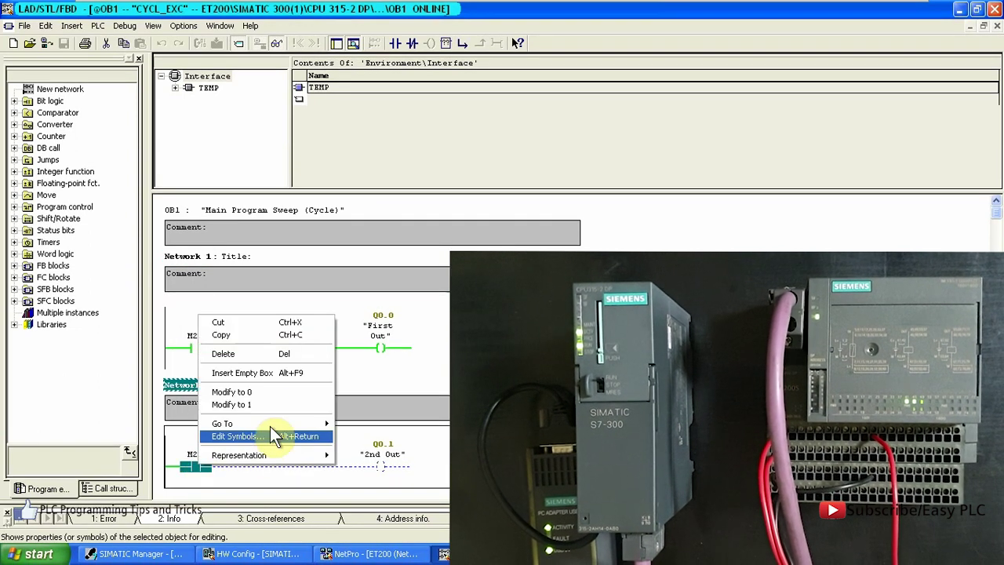
pyautogui.click(276, 402)
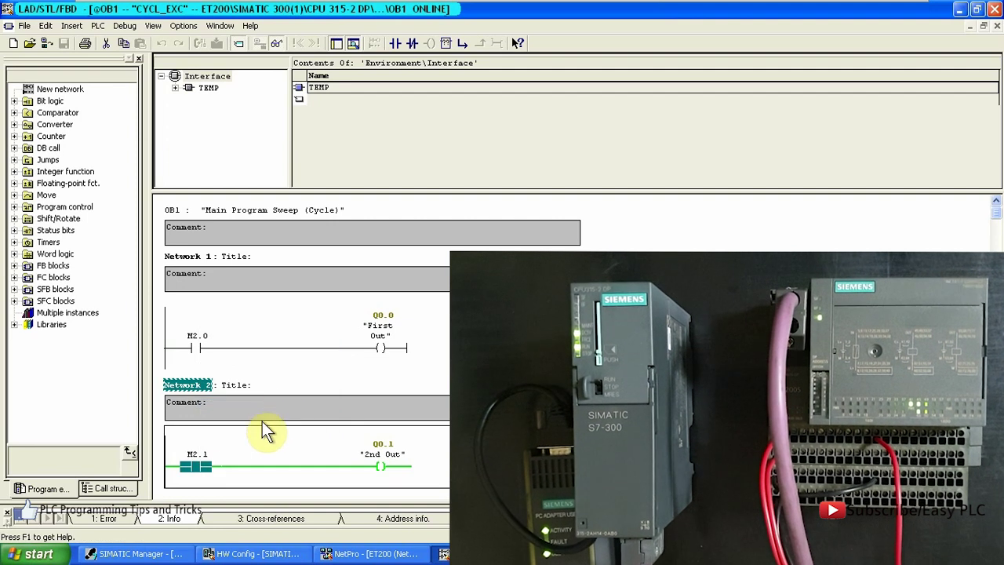
pyautogui.rightClick(207, 463)
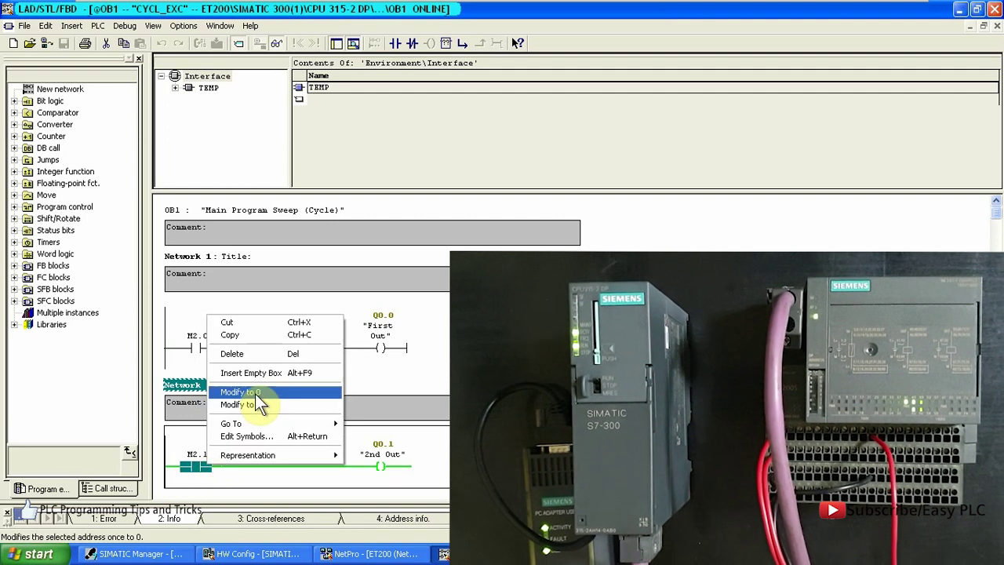
pyautogui.click(255, 393)
# Set M2.0 to 0 and M2.1 to 1, then M2.0 to 1 and M2.1 back to 0
pyautogui.rightClick(197, 348)
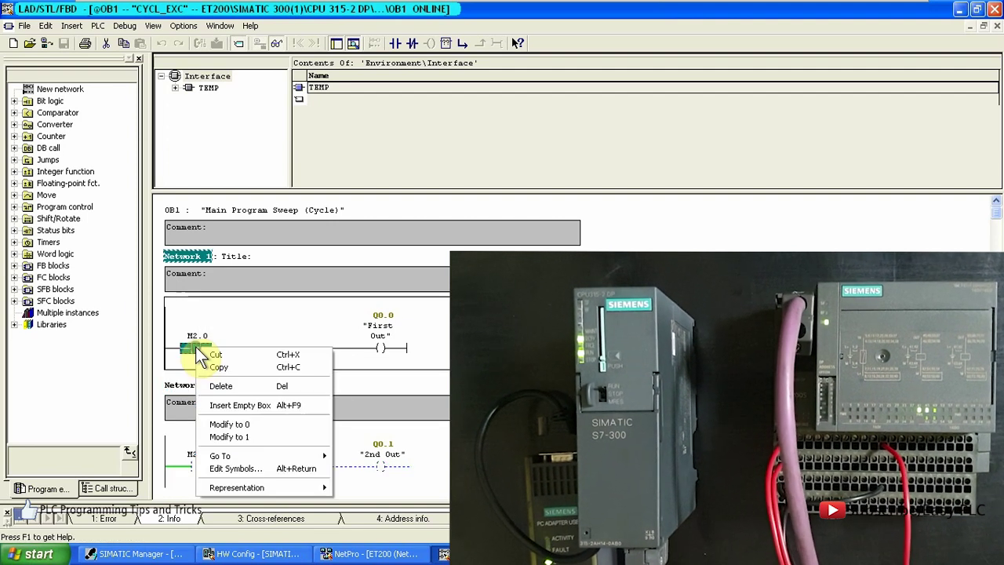
pyautogui.click(219, 428)
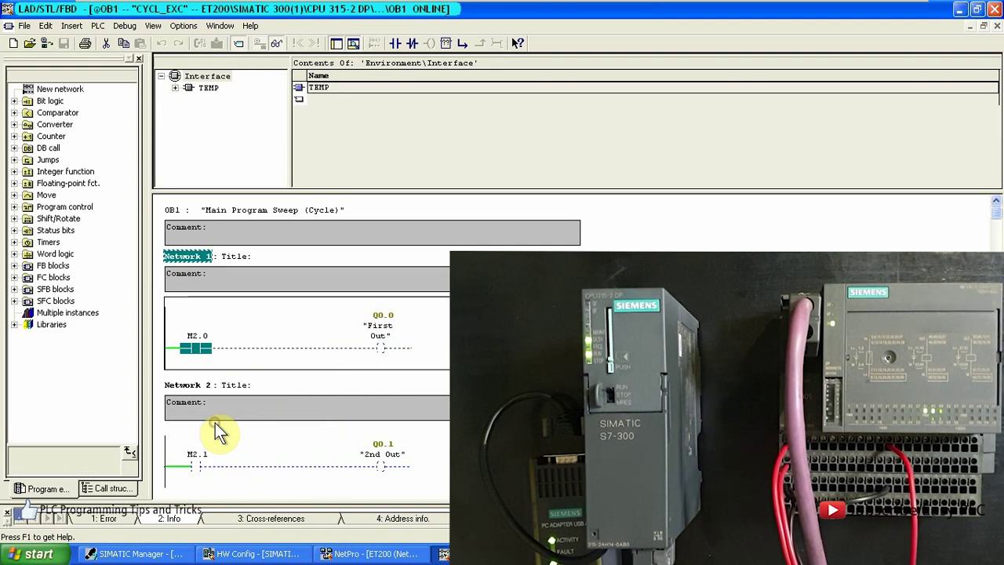
pyautogui.rightClick(194, 468)
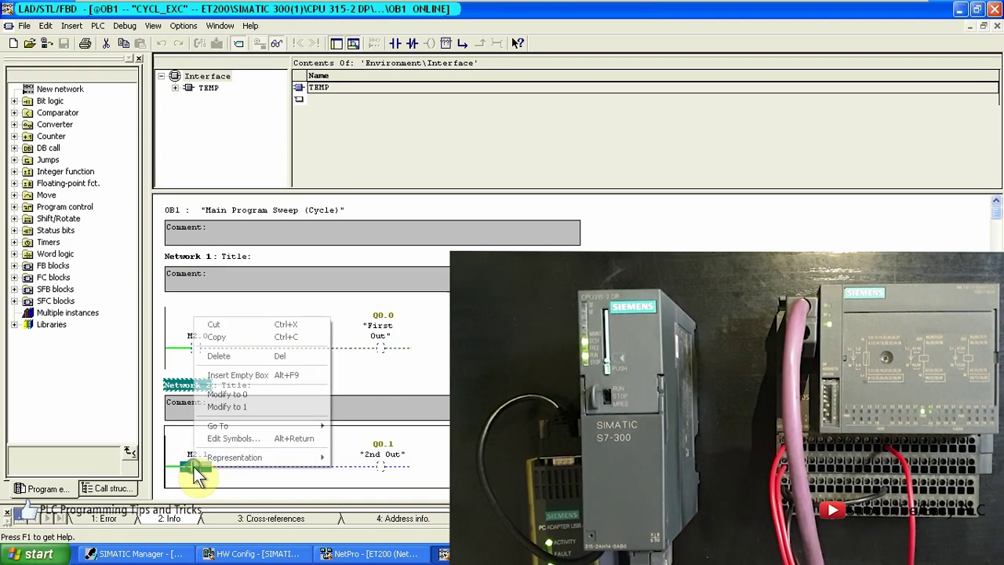
pyautogui.click(225, 407)
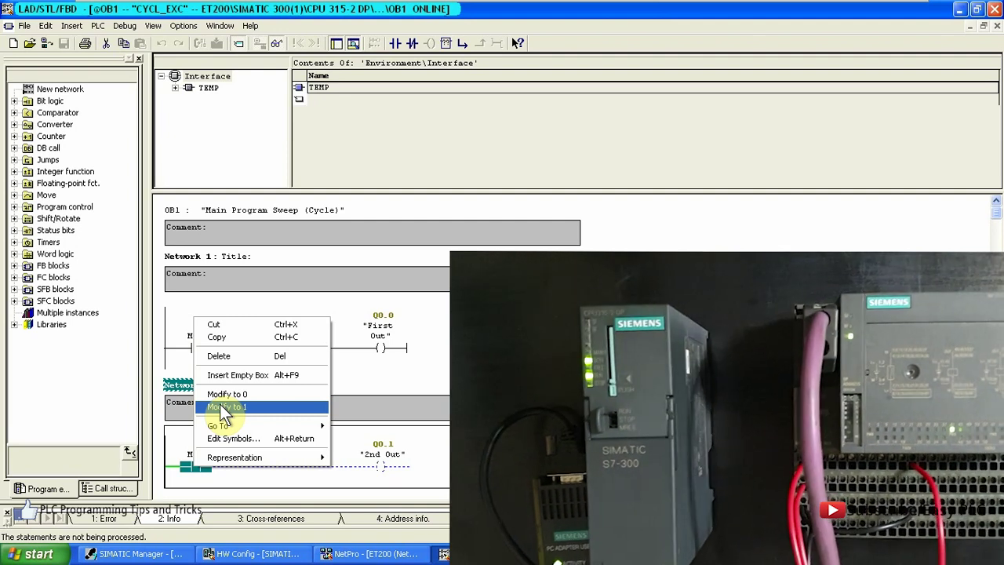
pyautogui.rightClick(197, 348)
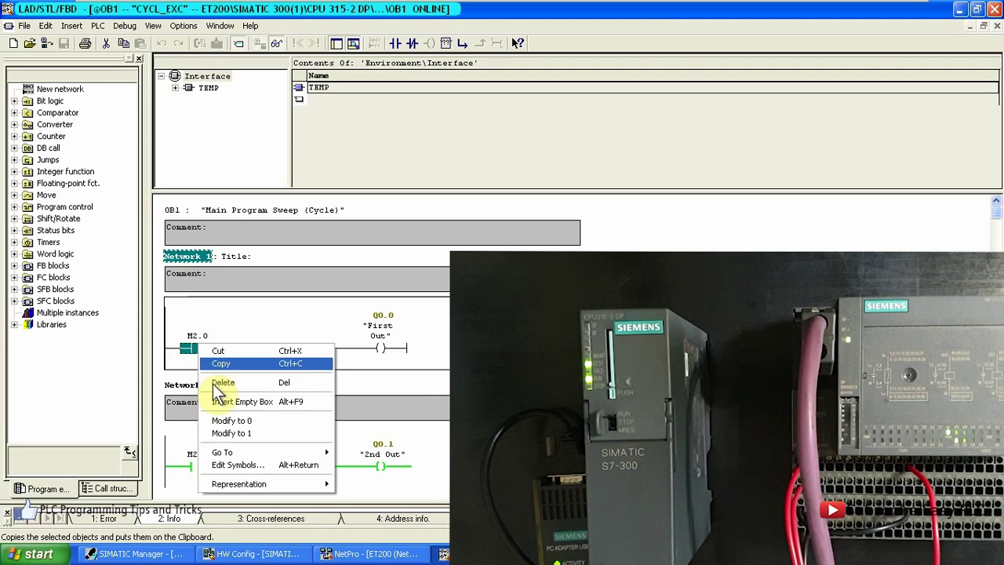
pyautogui.click(224, 432)
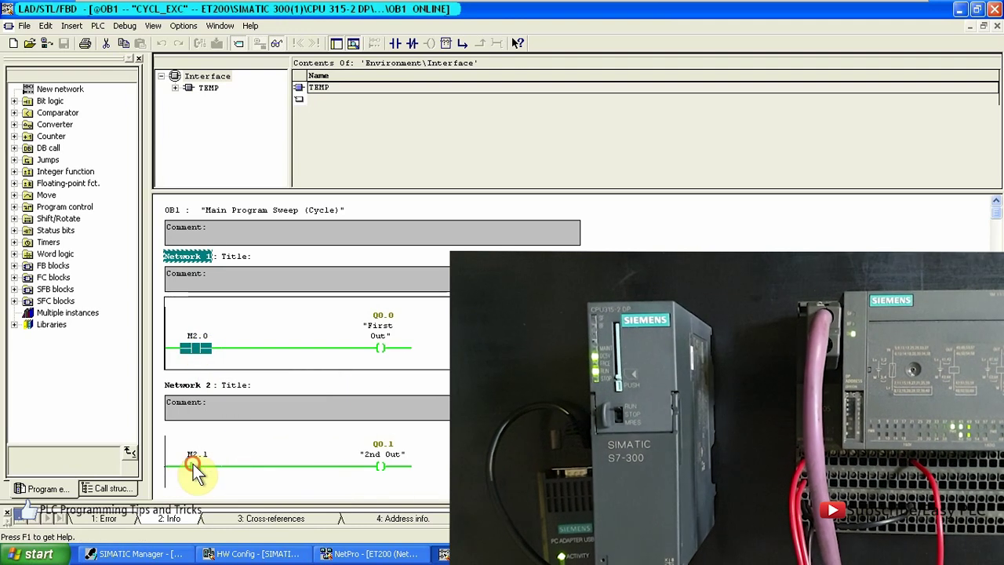
pyautogui.rightClick(194, 463)
pyautogui.click(221, 392)
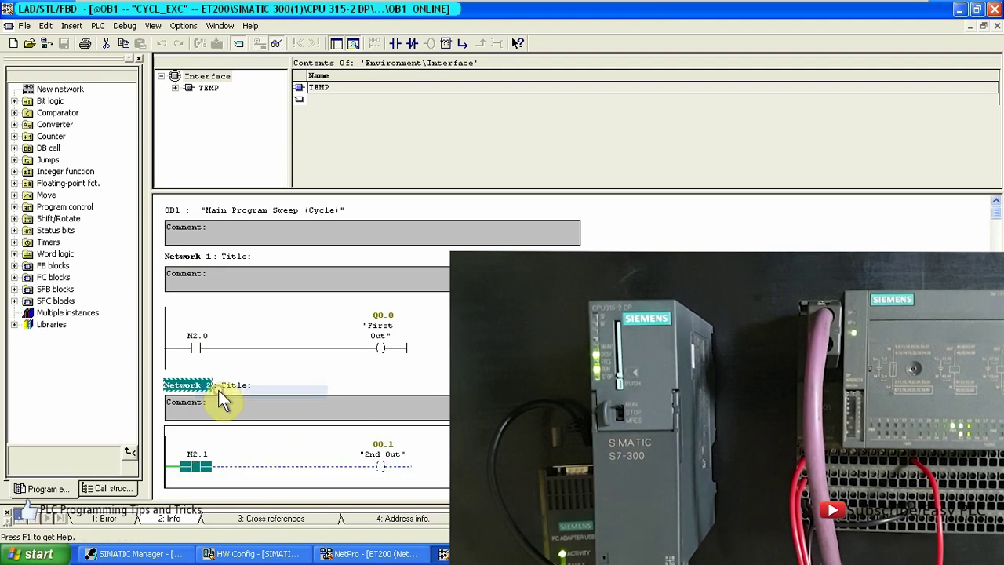